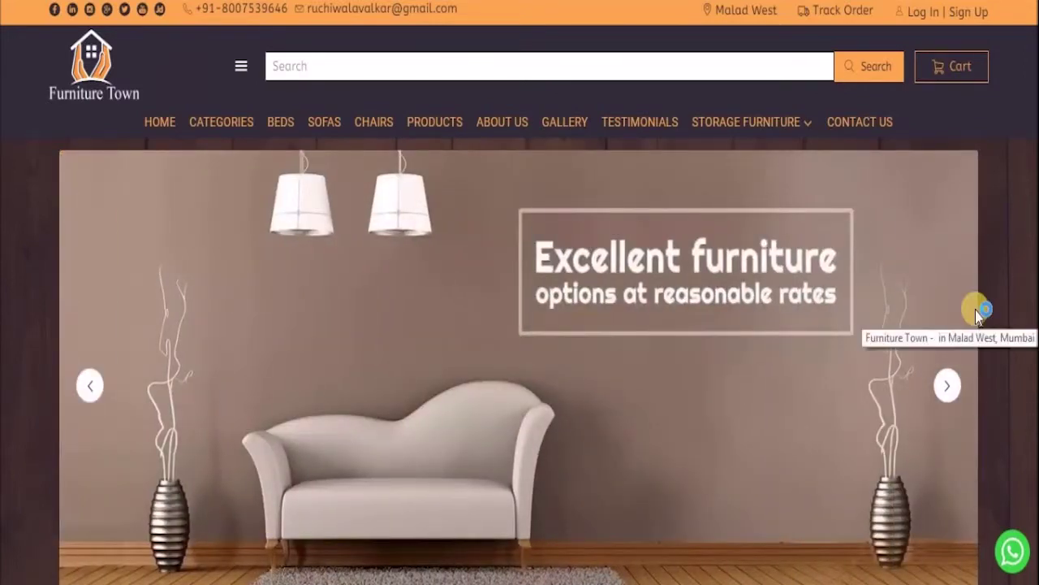
Step: On the live site, jump to the featured products and advance that carousel four items
click(435, 127)
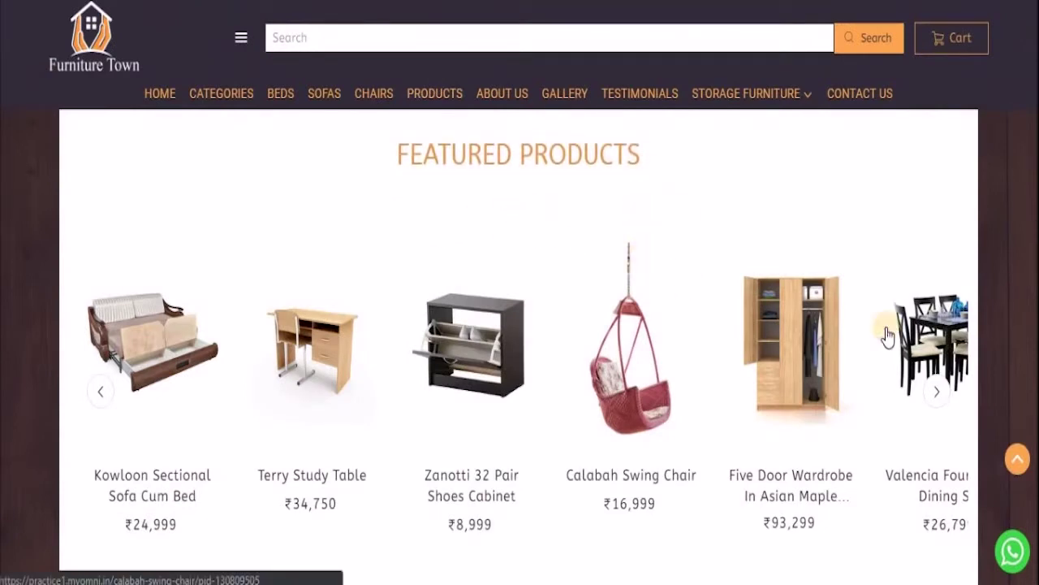
click(938, 393)
click(938, 393)
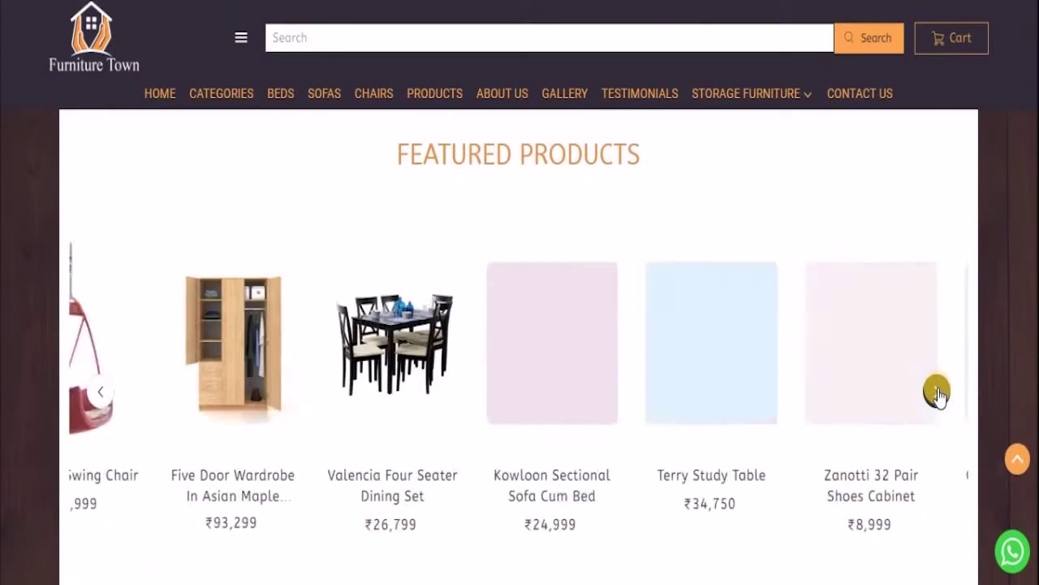
click(938, 393)
click(938, 392)
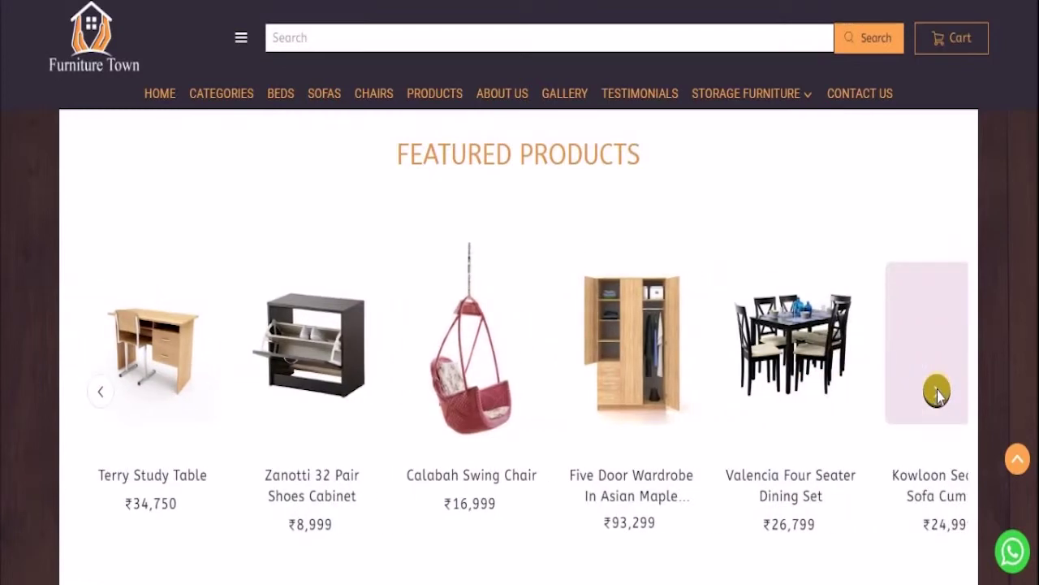
scroll(937, 393, down, 5)
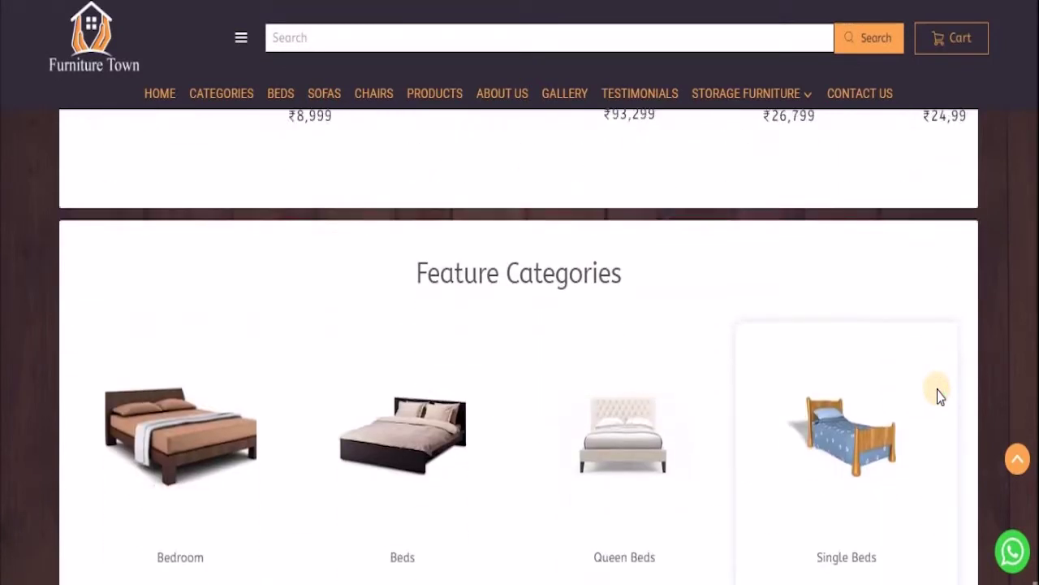
scroll(938, 395, down, 1)
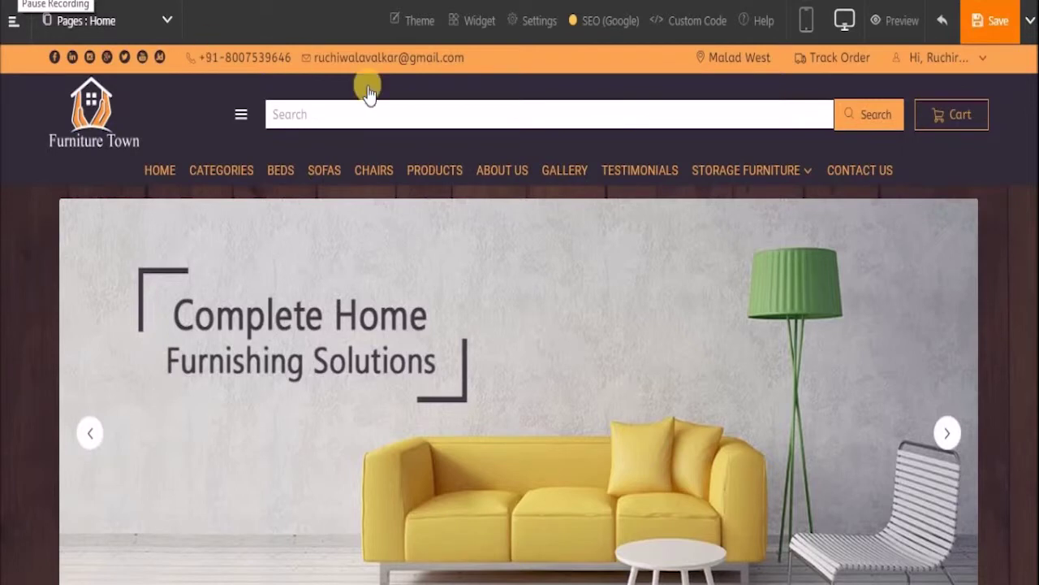
Step: Start a new section above the banner and preview the second Products & Category Featured Products layout
mouse_move(526, 215)
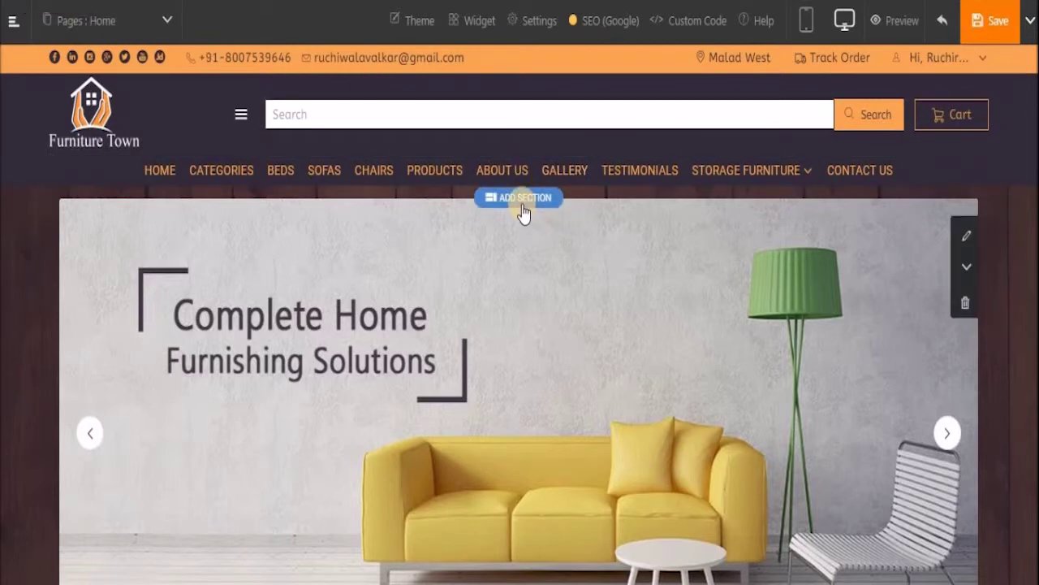
click(524, 210)
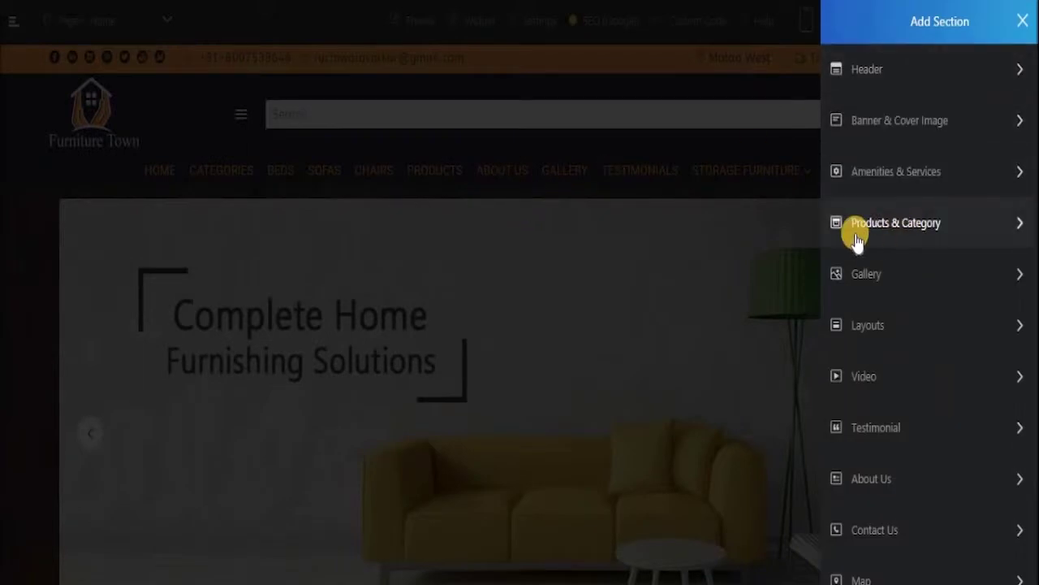
click(915, 228)
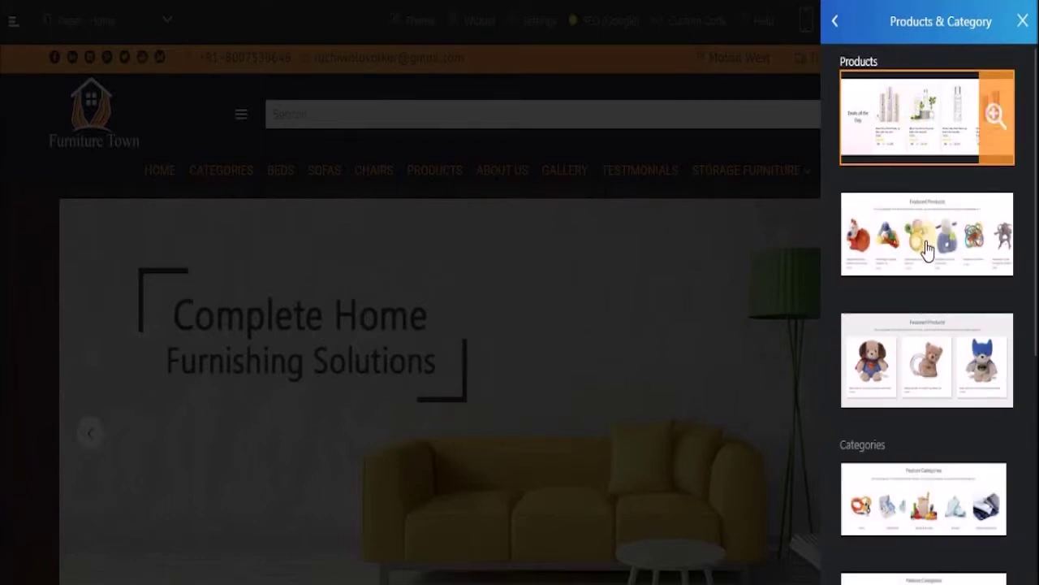
scroll(928, 258, down, 1)
scroll(928, 258, down, 3)
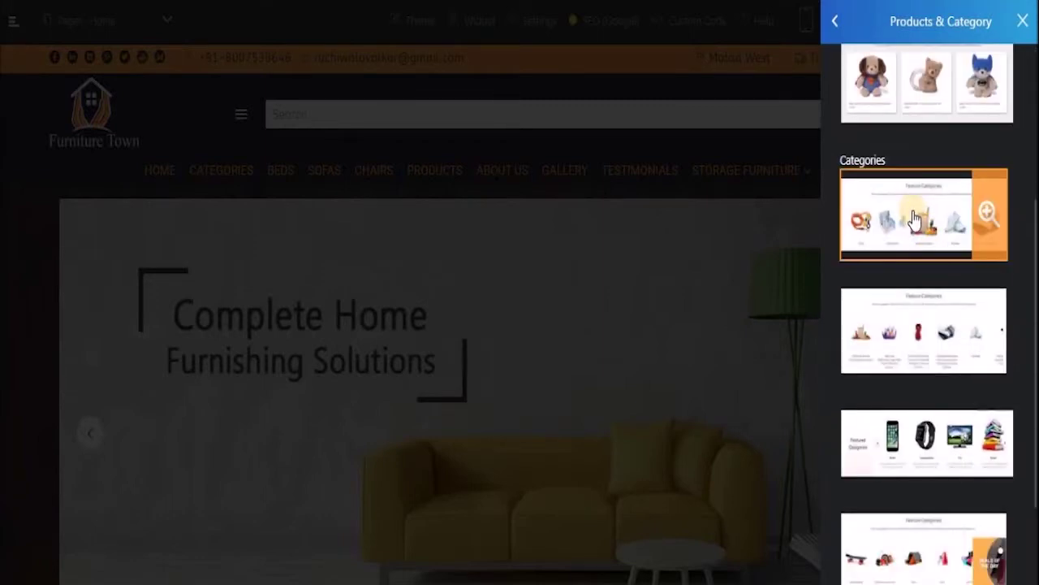
scroll(955, 559, down, 2)
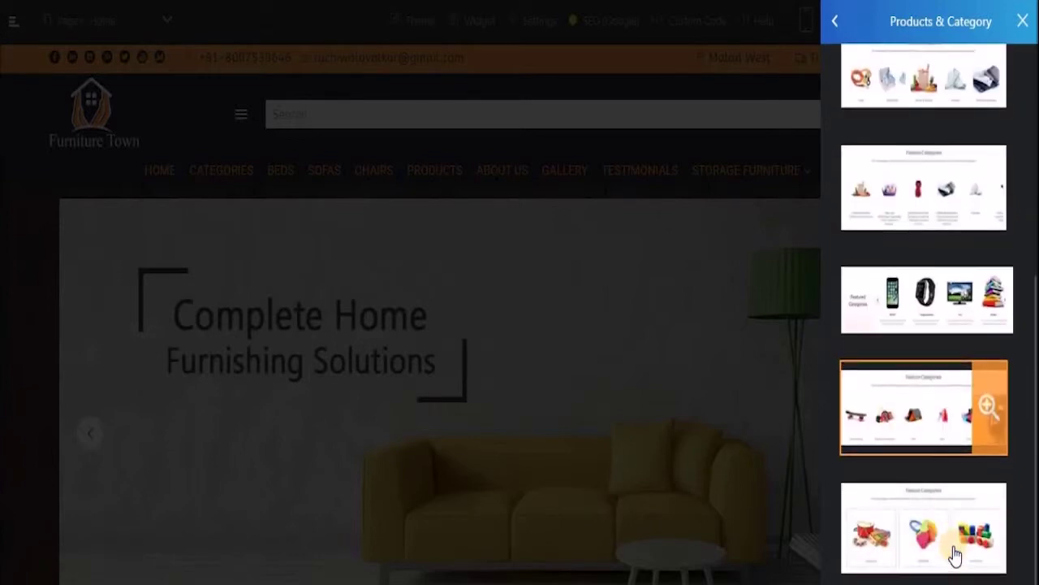
scroll(942, 430, up, 4)
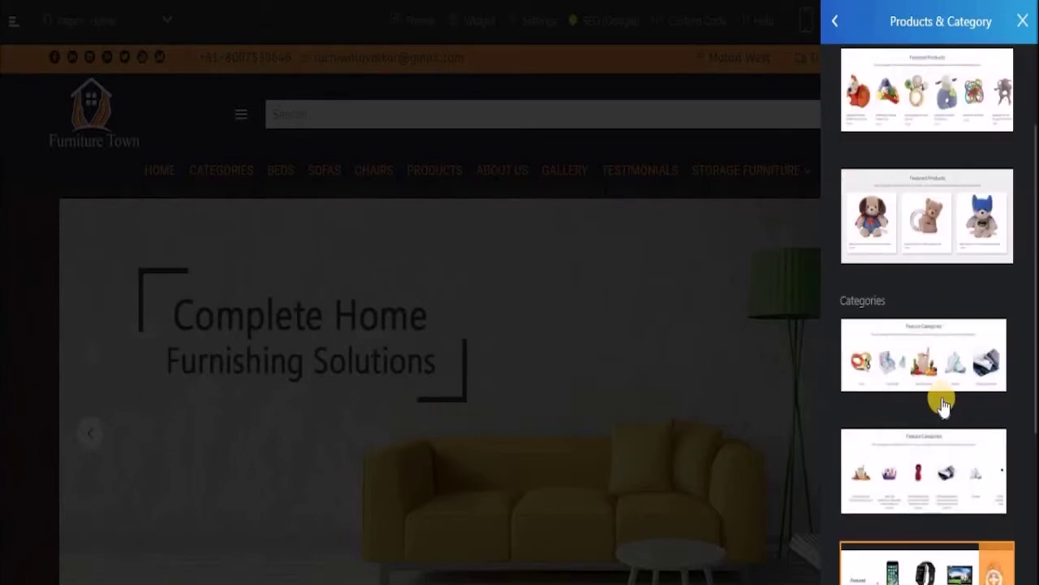
scroll(956, 314, up, 2)
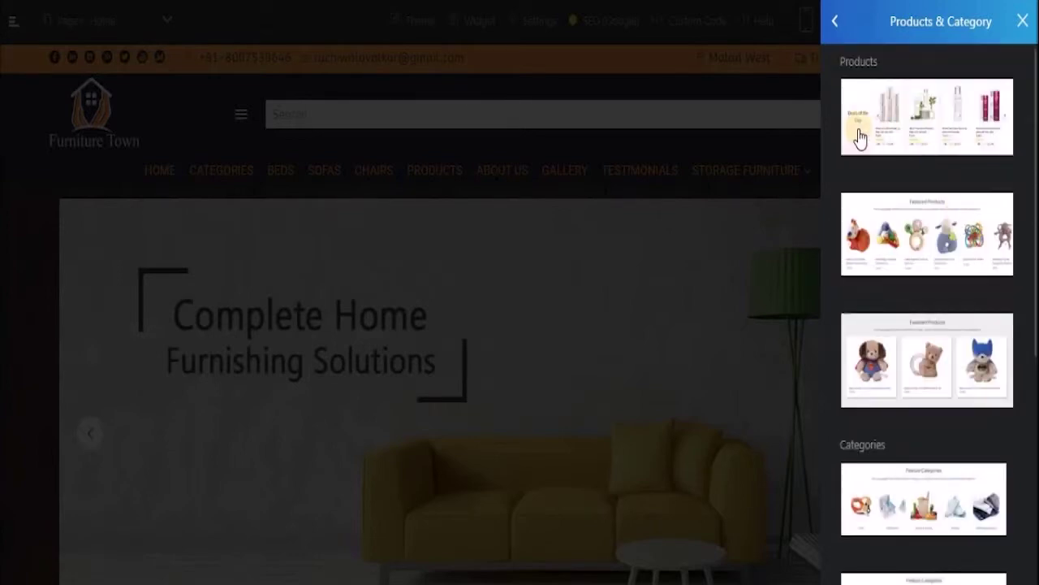
mouse_move(860, 138)
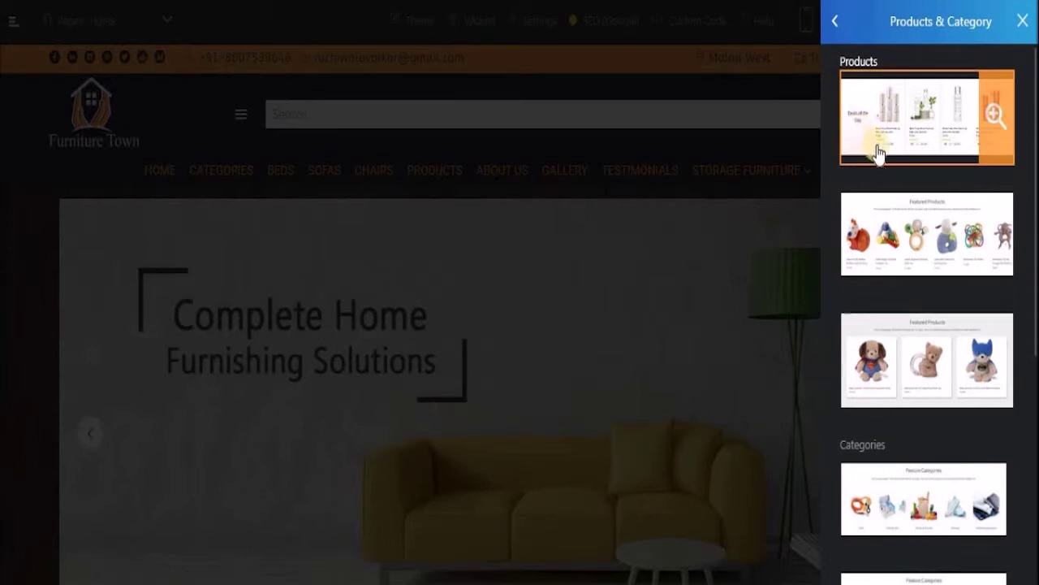
mouse_move(1007, 235)
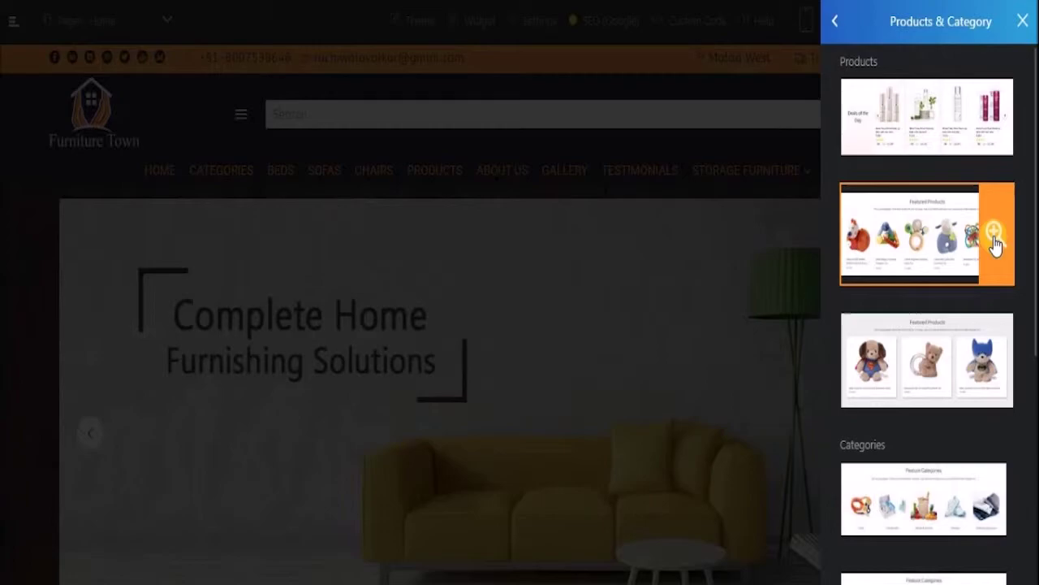
click(994, 238)
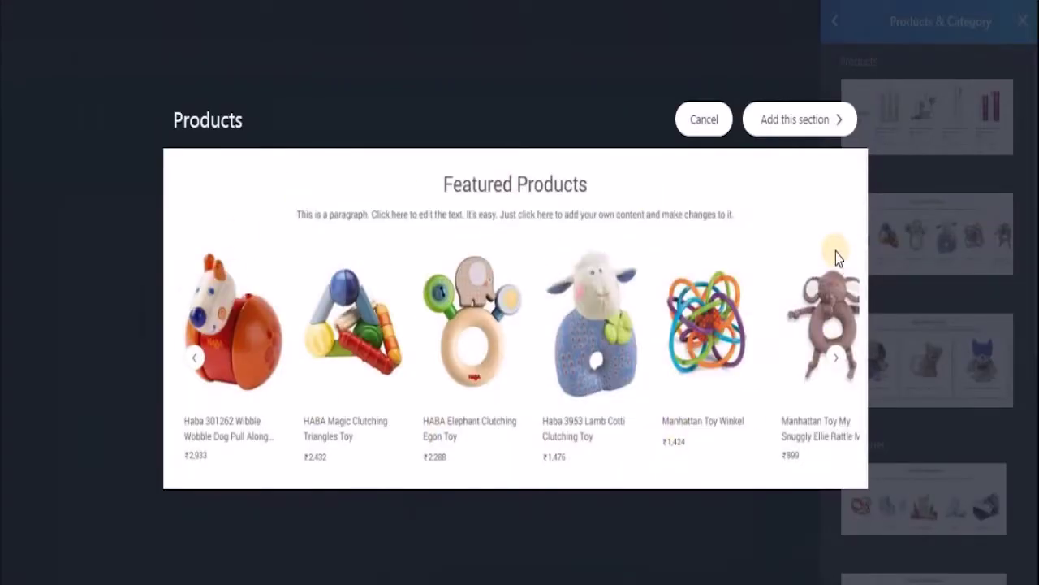
Step: Insert the previewed Featured Products layout above the banner and start adding a product
click(773, 135)
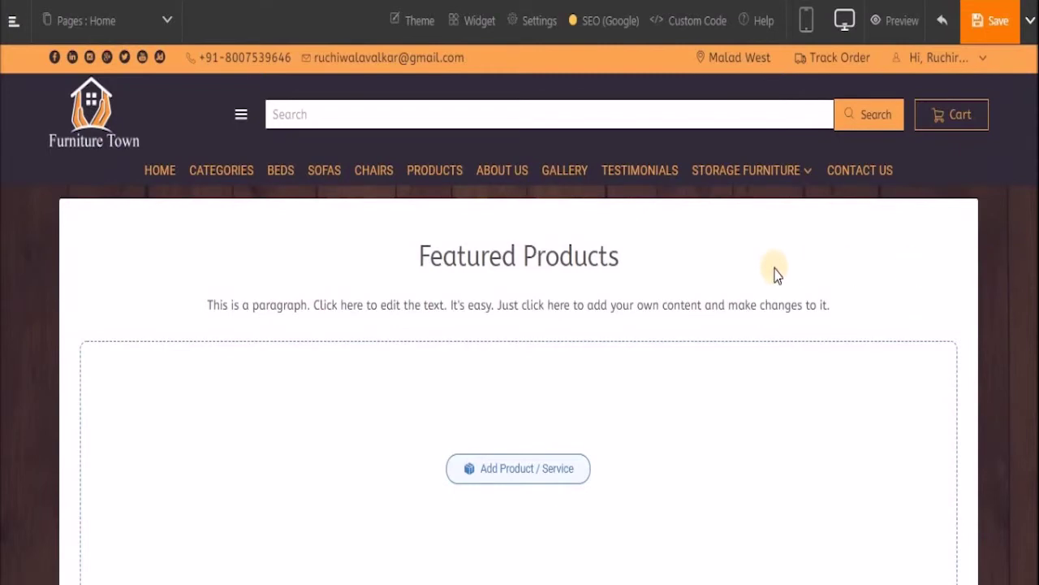
scroll(529, 257, down, 2)
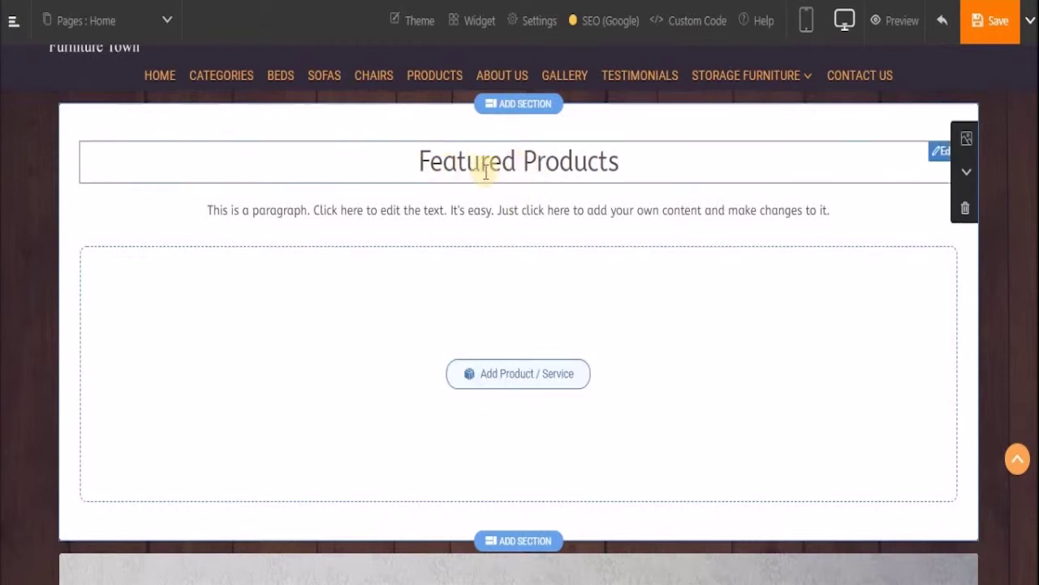
click(532, 375)
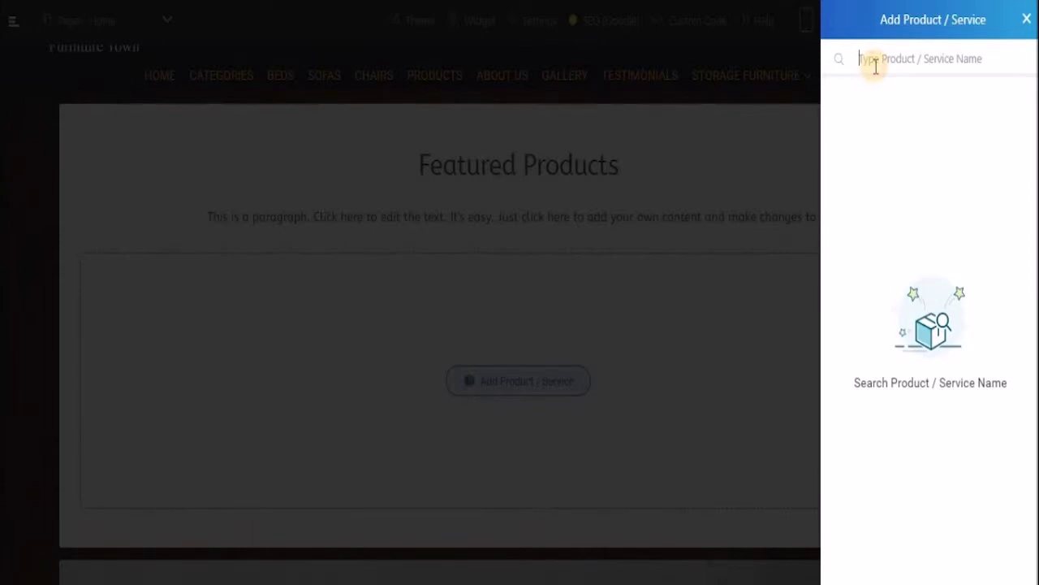
Step: Search and add the Step2 New Traditions Chair, Bed and Terry Study Table to the section
text(Cha)
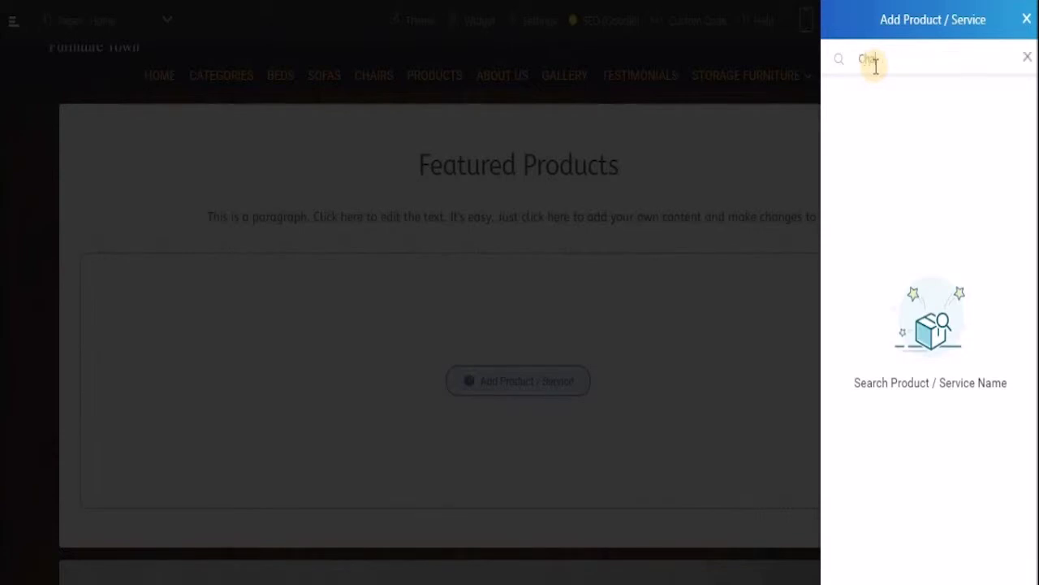
text(ir)
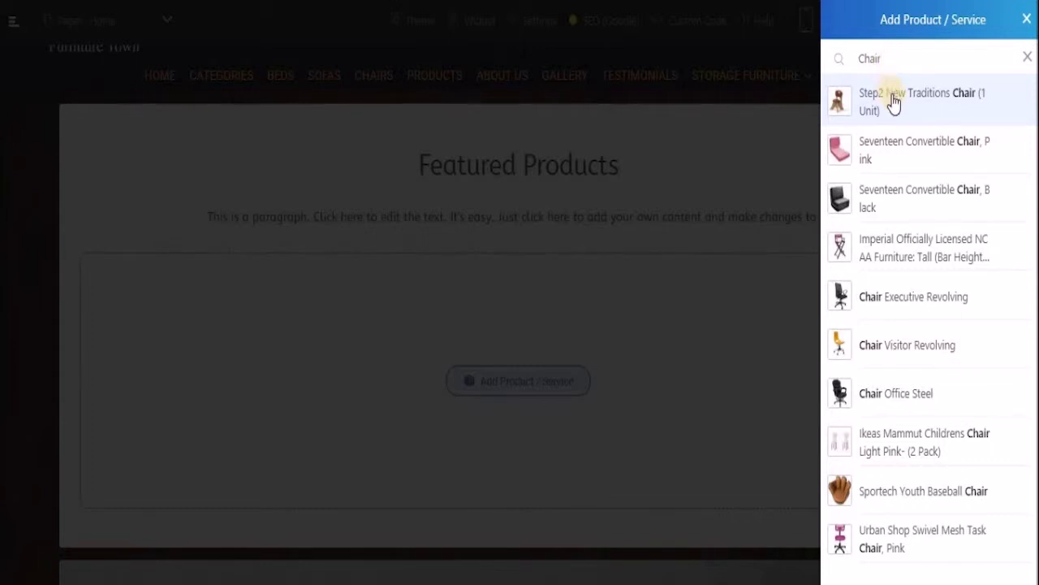
click(894, 103)
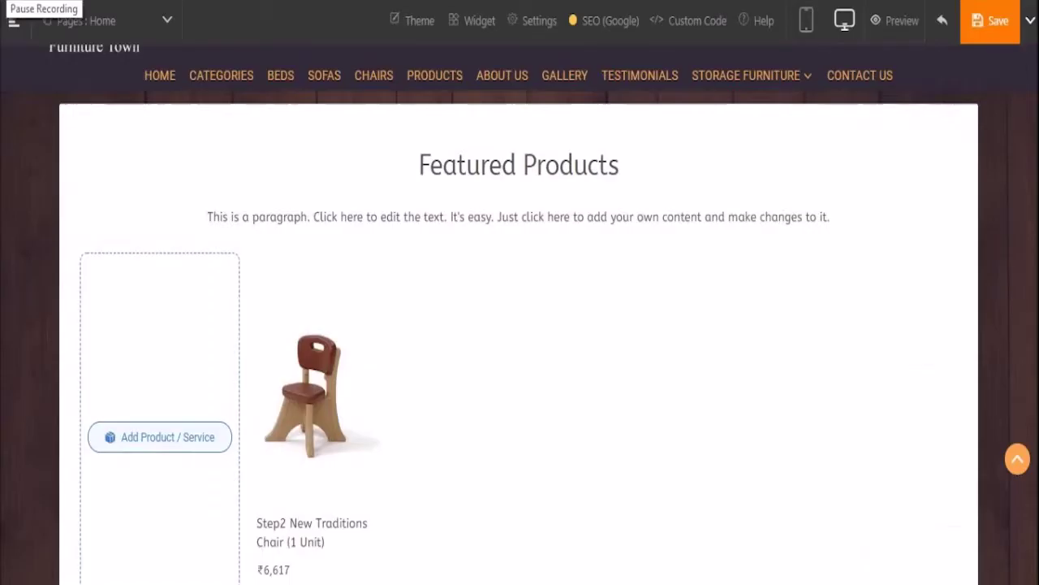
click(179, 437)
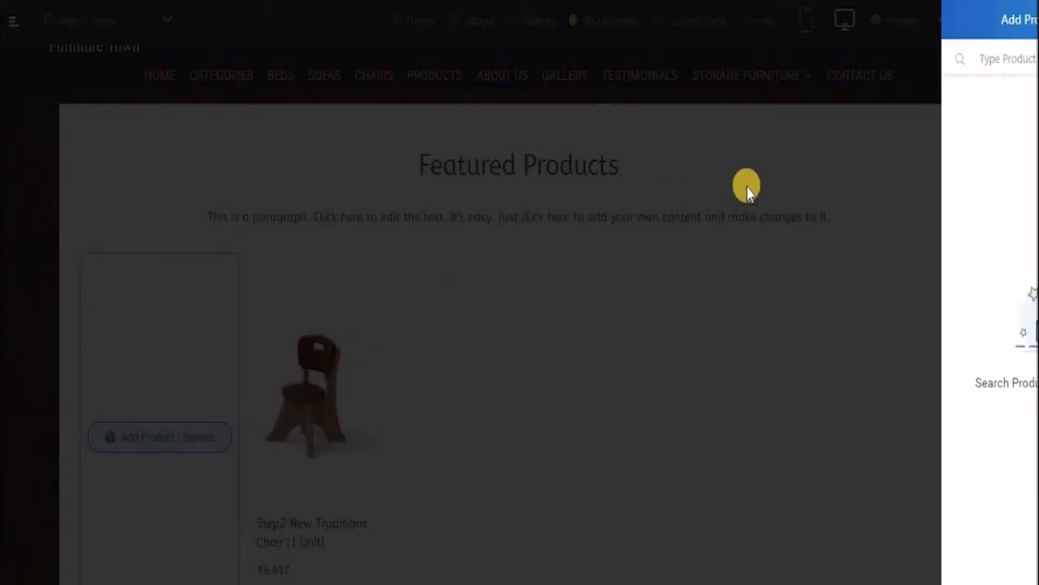
text(be)
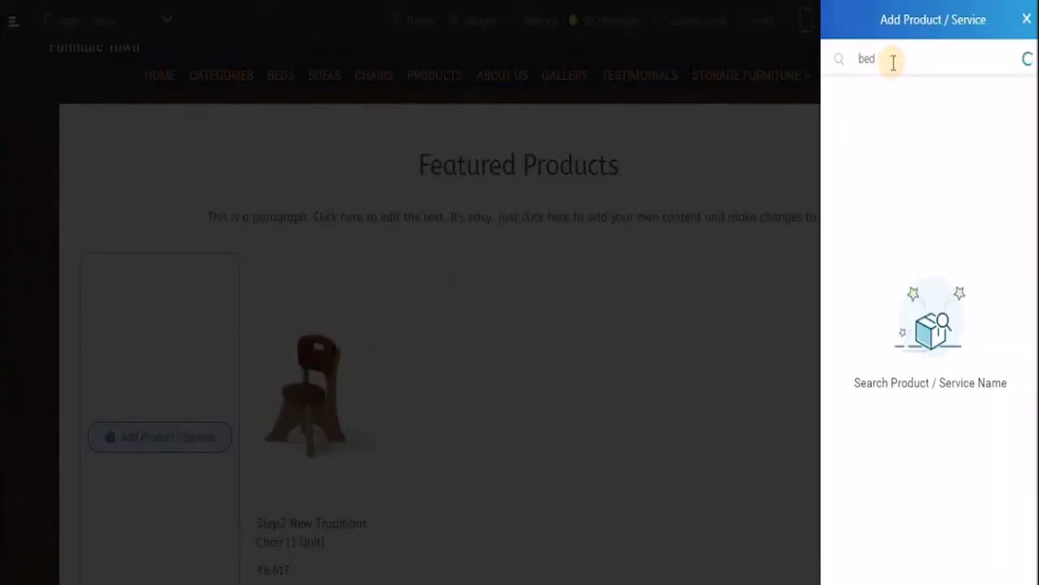
text(d)
click(899, 126)
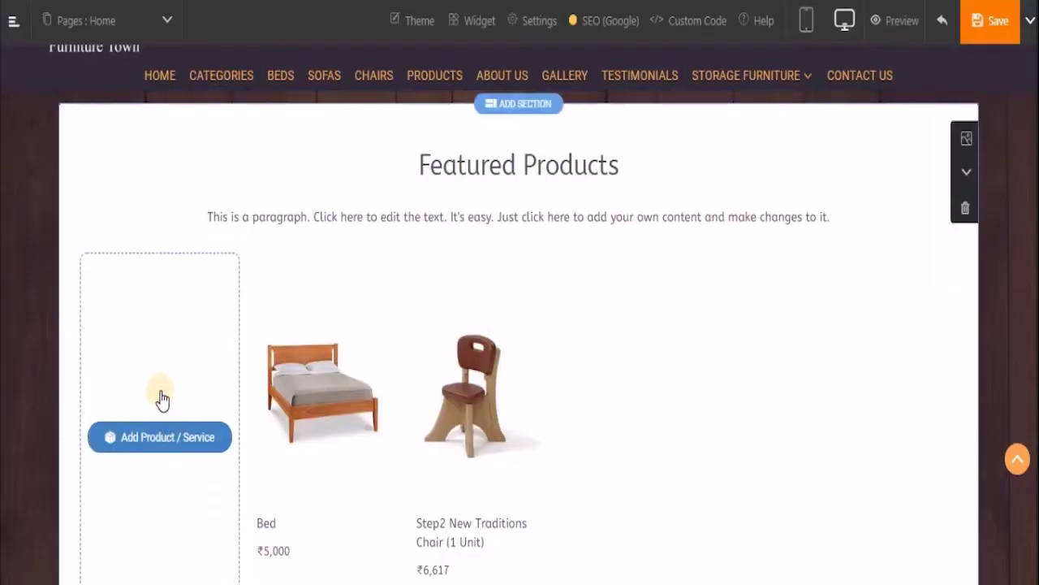
click(163, 377)
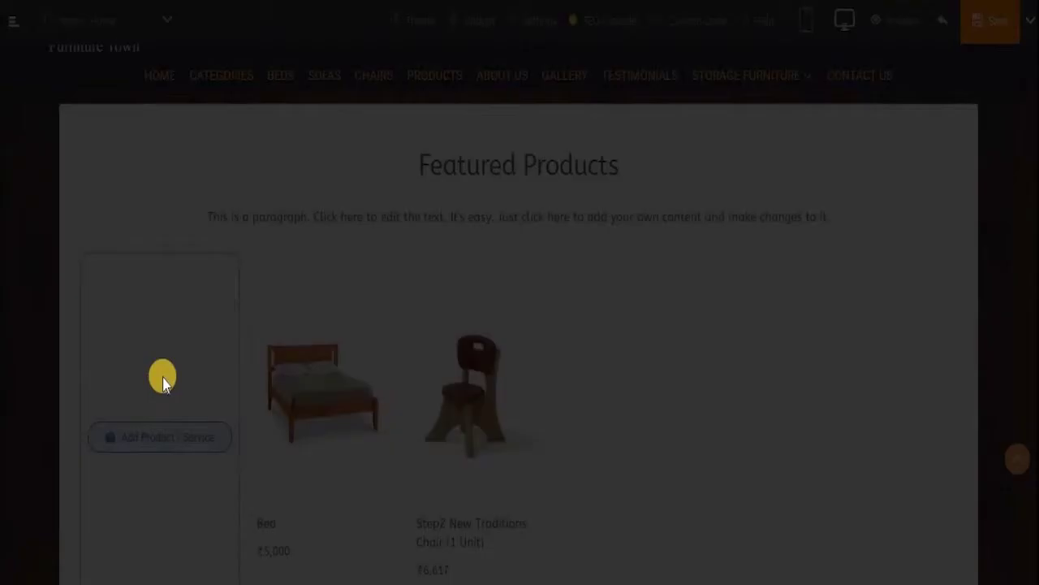
text(Terry table)
click(900, 108)
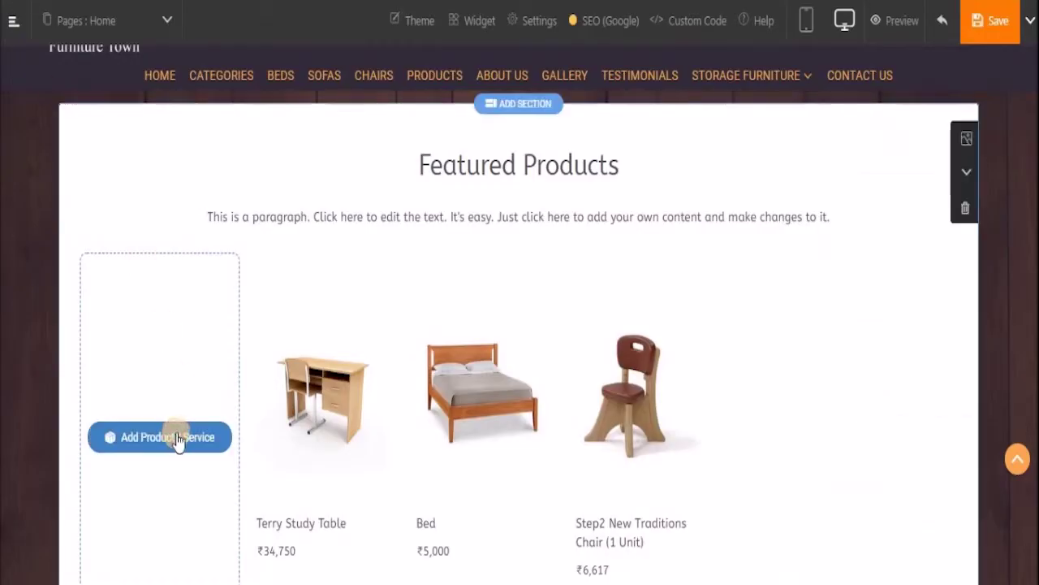
click(174, 436)
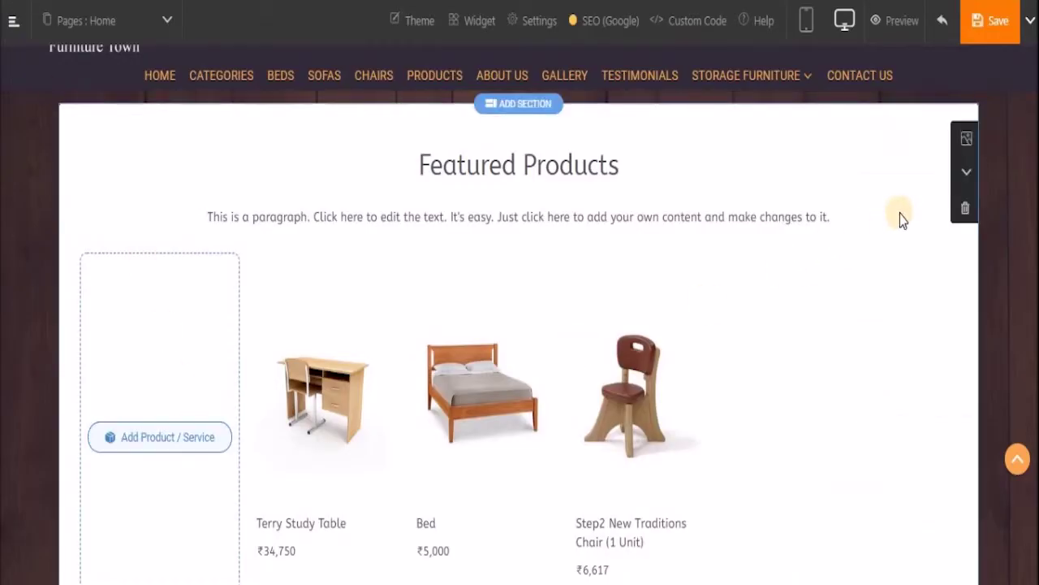
Step: Add the Zanotti 32 Pair Shoes Cabinet and the Swing Chair to the Featured Products section
text(Cabinet)
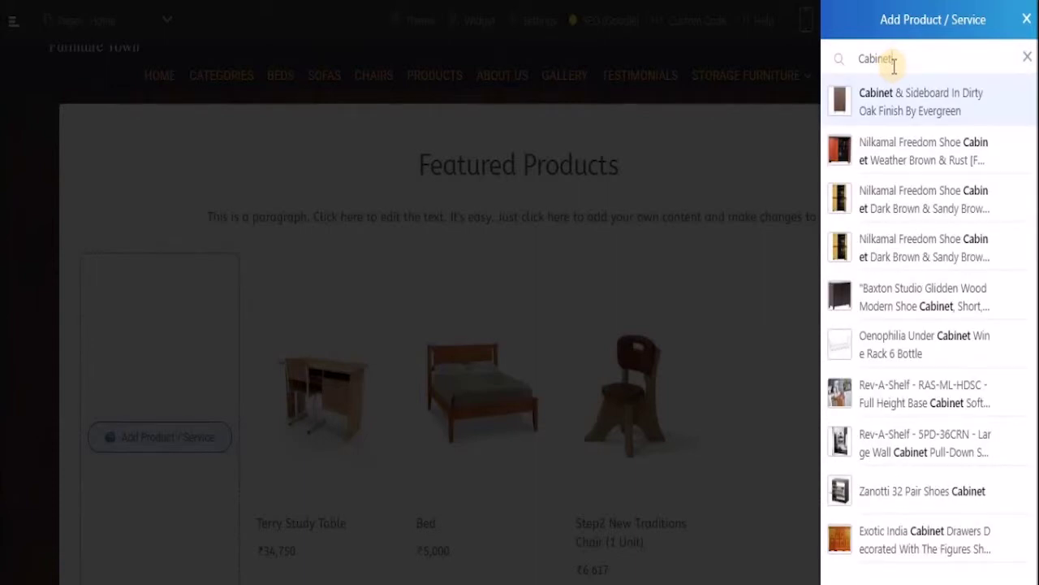
click(893, 494)
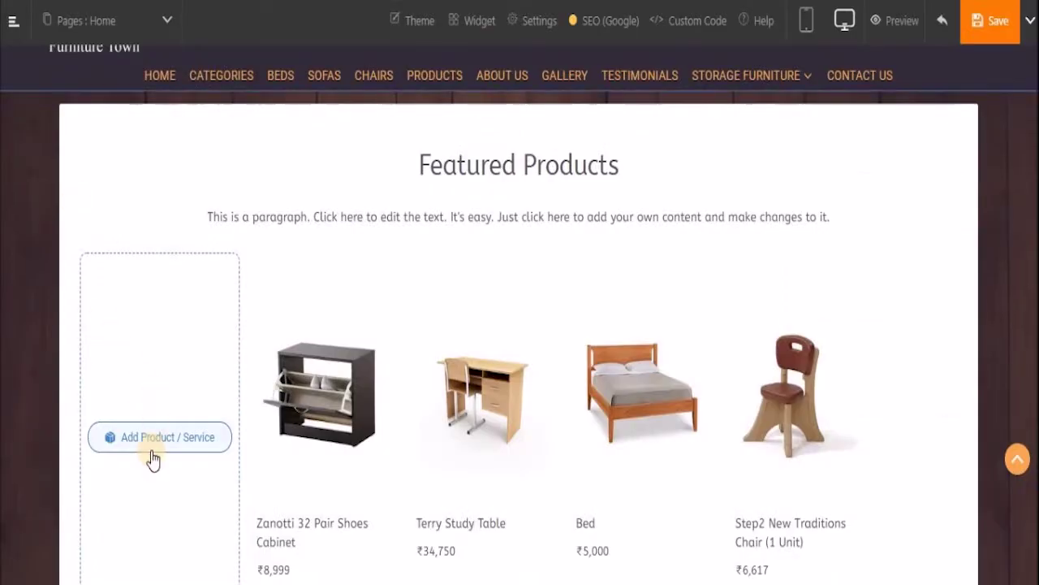
click(141, 437)
text(swing chair)
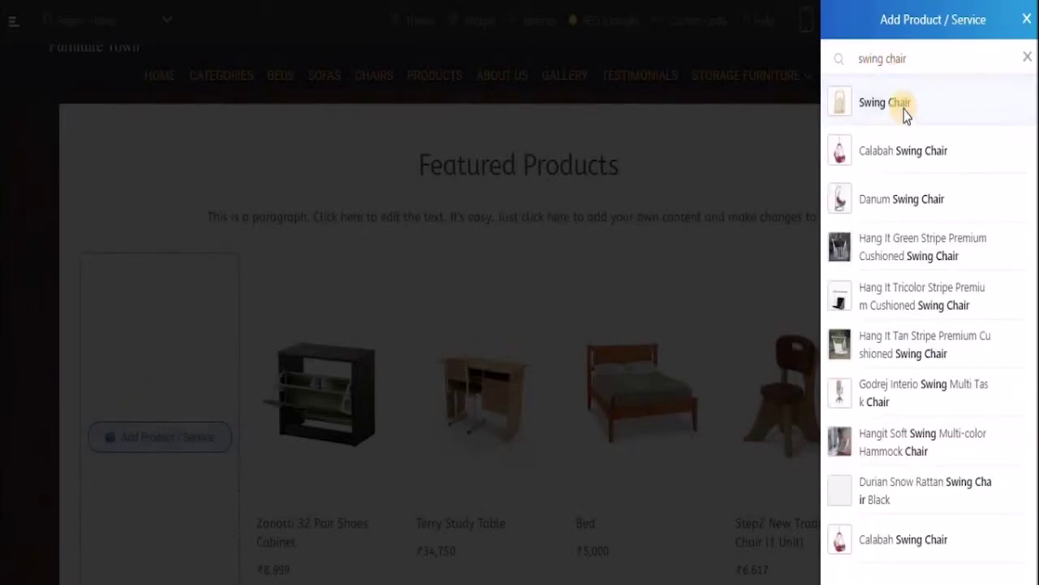
click(904, 109)
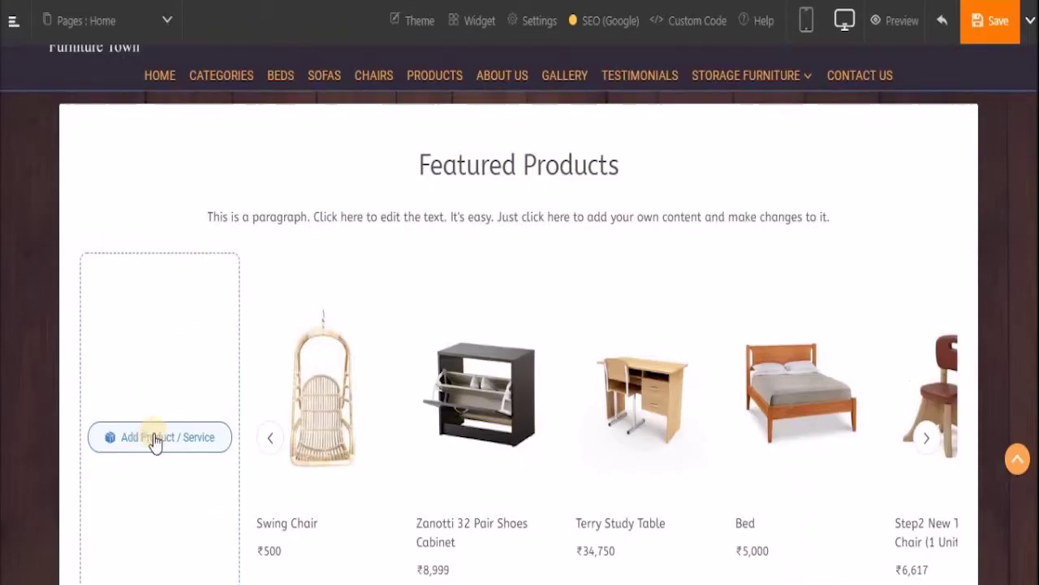
Step: Add the Wardrobe and the Varmora dining table set, found by searching 'dinning'
click(156, 436)
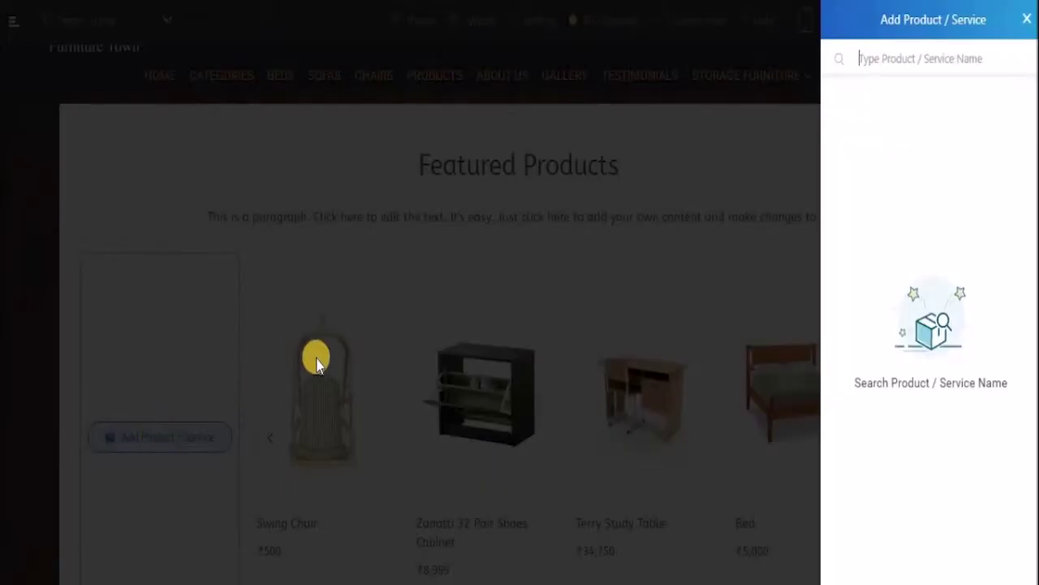
click(861, 58)
text(Wardrobe)
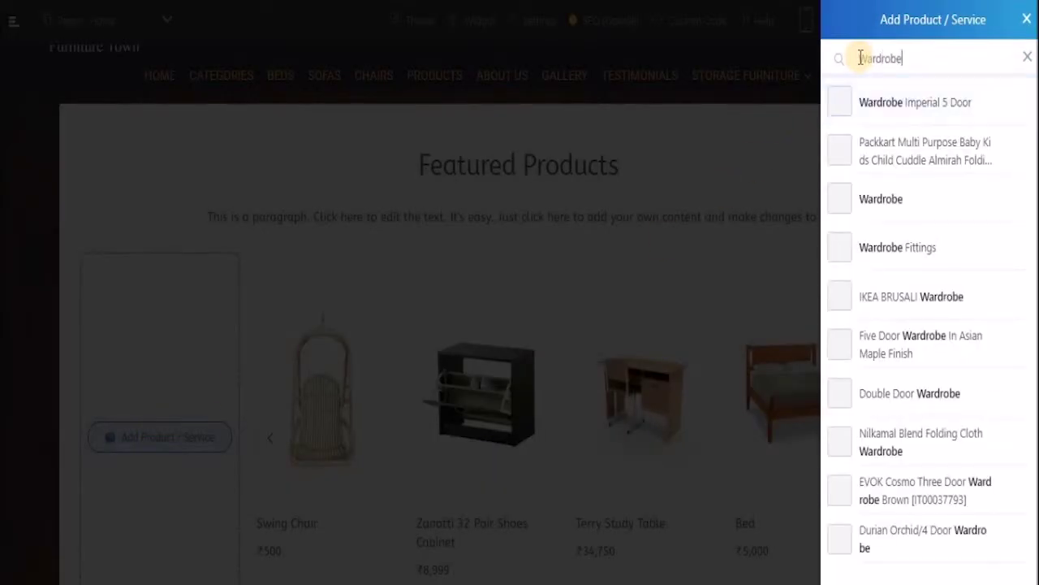
click(917, 114)
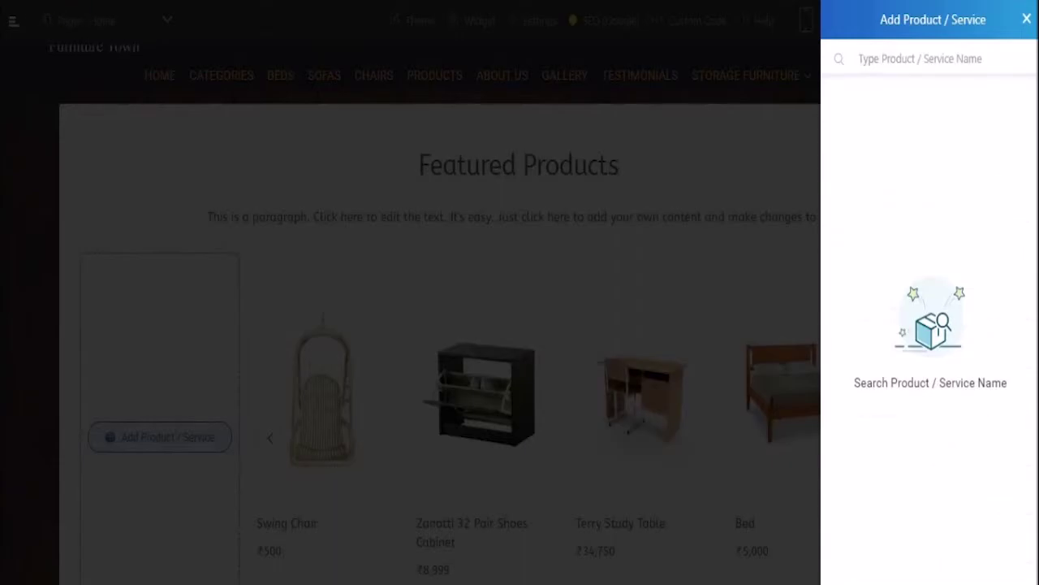
click(130, 439)
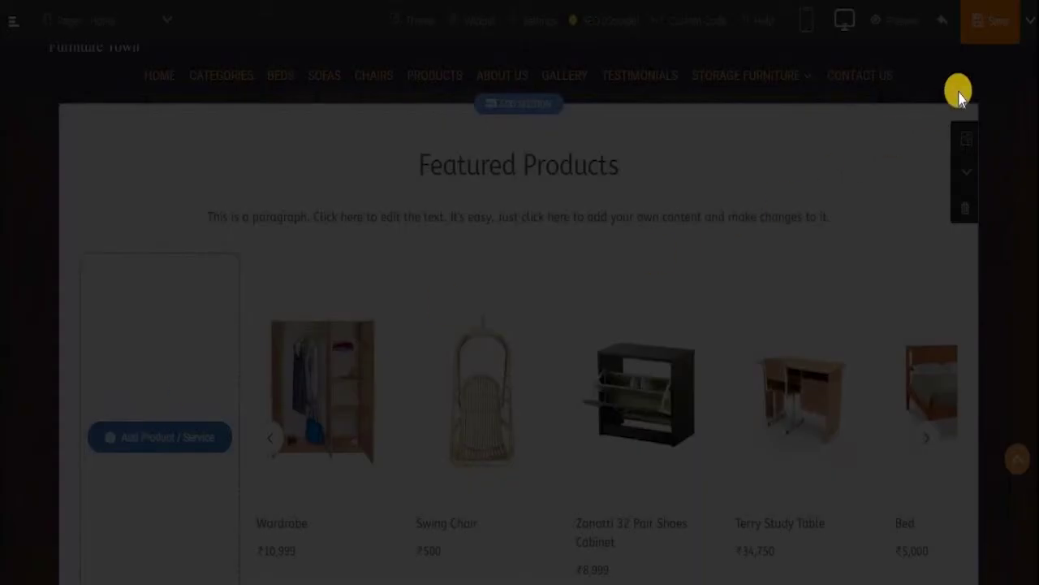
text(dinning set)
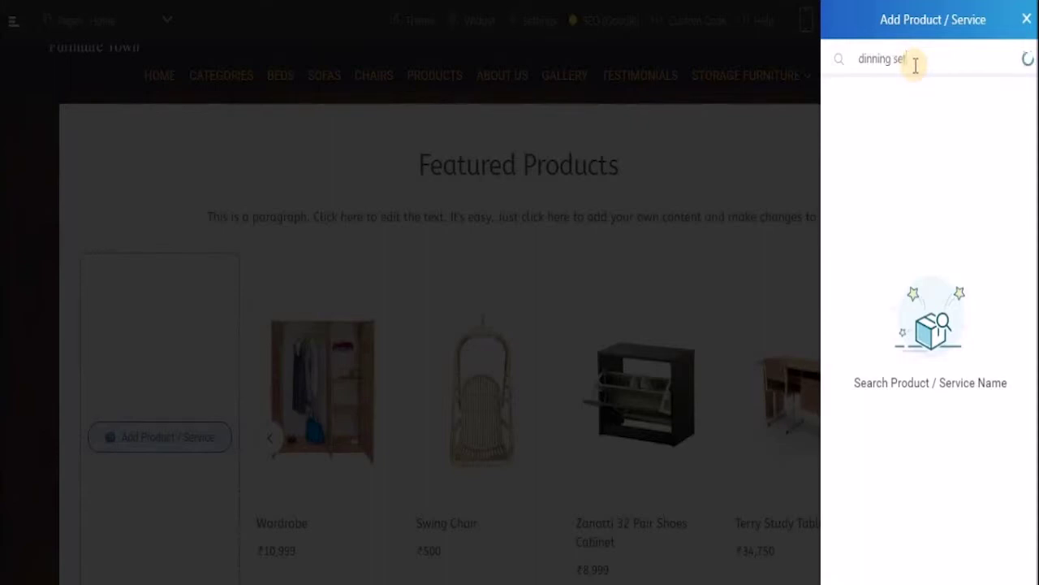
click(918, 96)
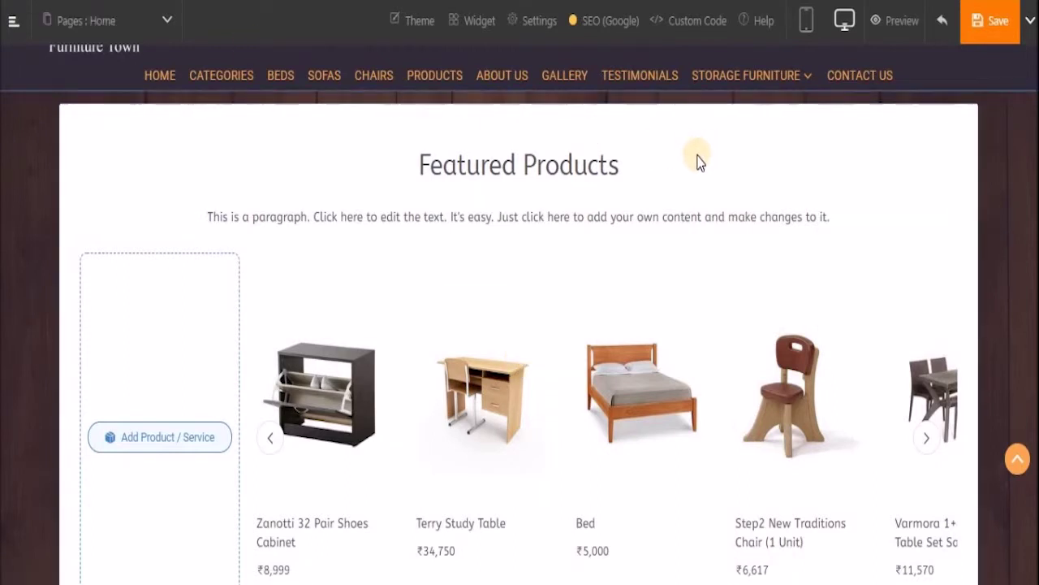
mouse_move(529, 165)
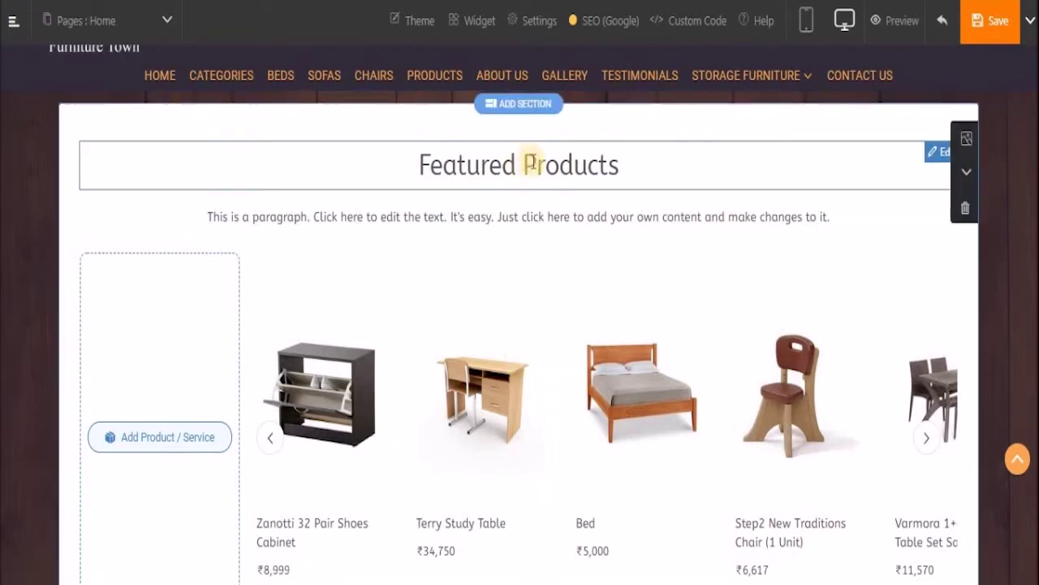
Step: Change the Featured Products heading text to 'Hot Deals'
click(938, 166)
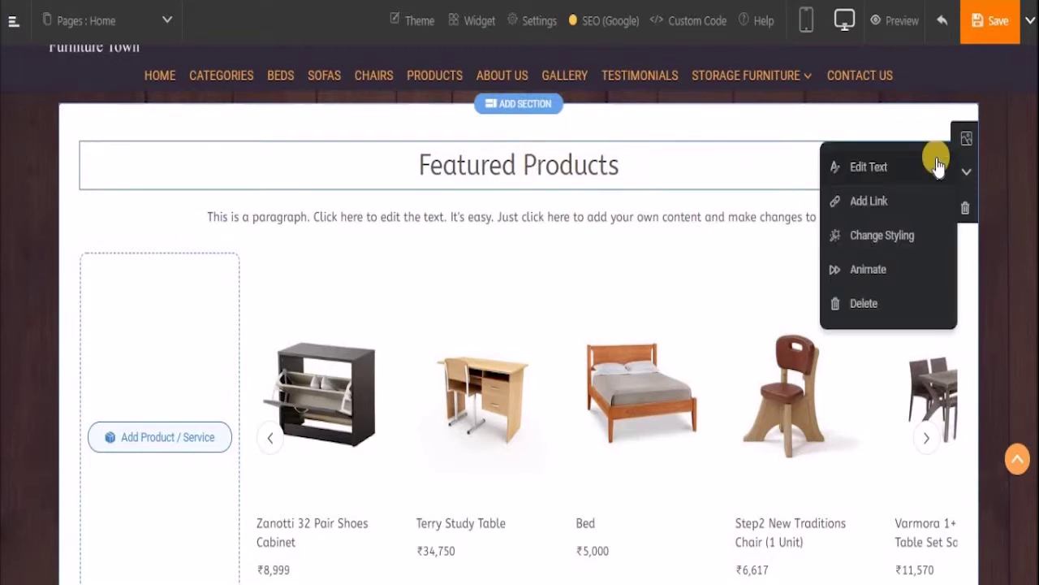
click(859, 166)
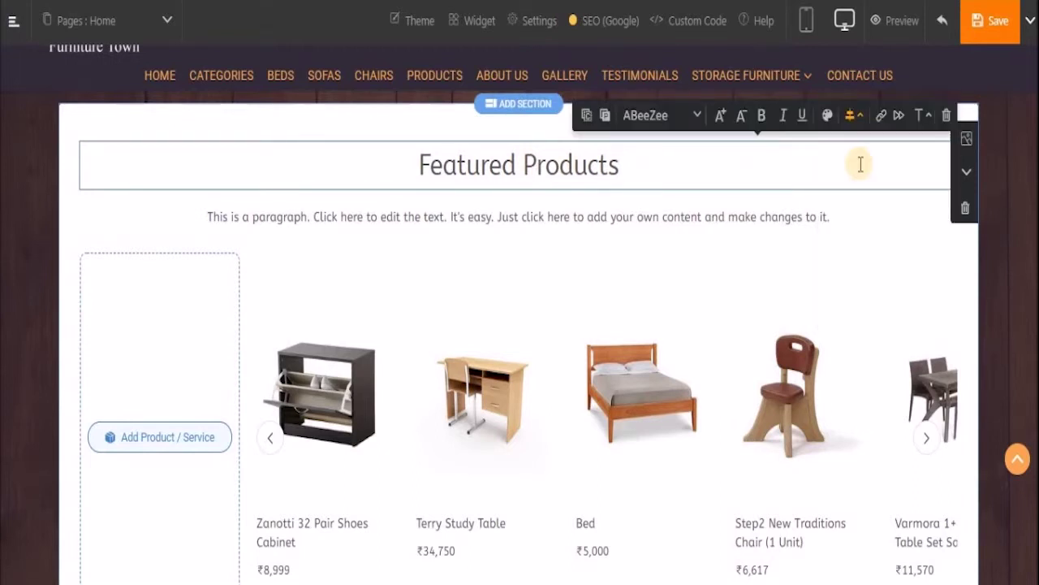
key(BackSpace)
key(BackSpace)
key(BackSpace)
key(BackSpace)
key(BackSpace)
key(BackSpace)
key(BackSpace)
key(BackSpace)
key(BackSpace)
key(BackSpace)
key(BackSpace)
key(BackSpace)
key(BackSpace)
key(BackSpace)
key(BackSpace)
key(BackSpace)
key(BackSpace)
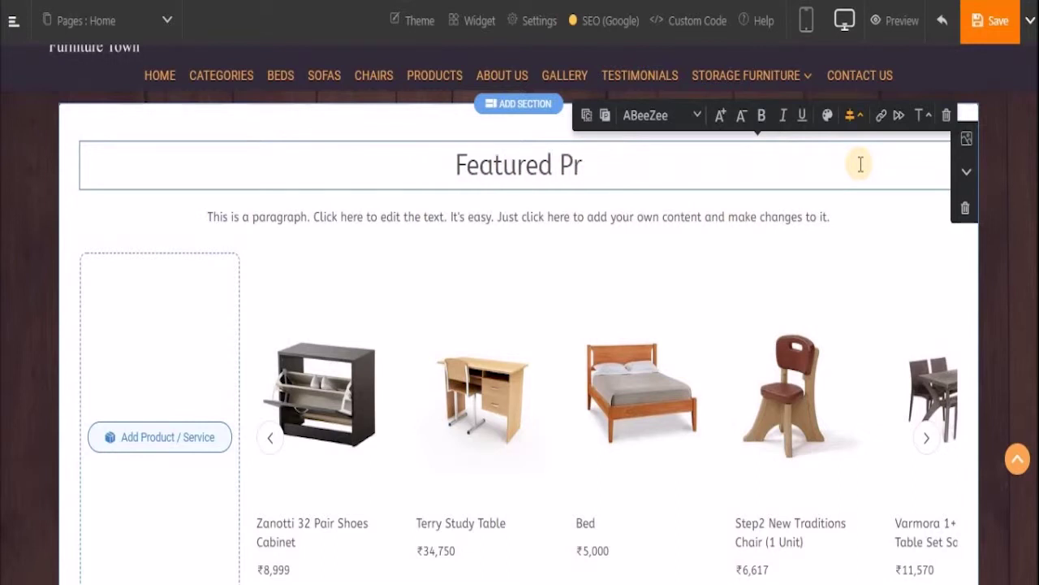
text(Hot De)
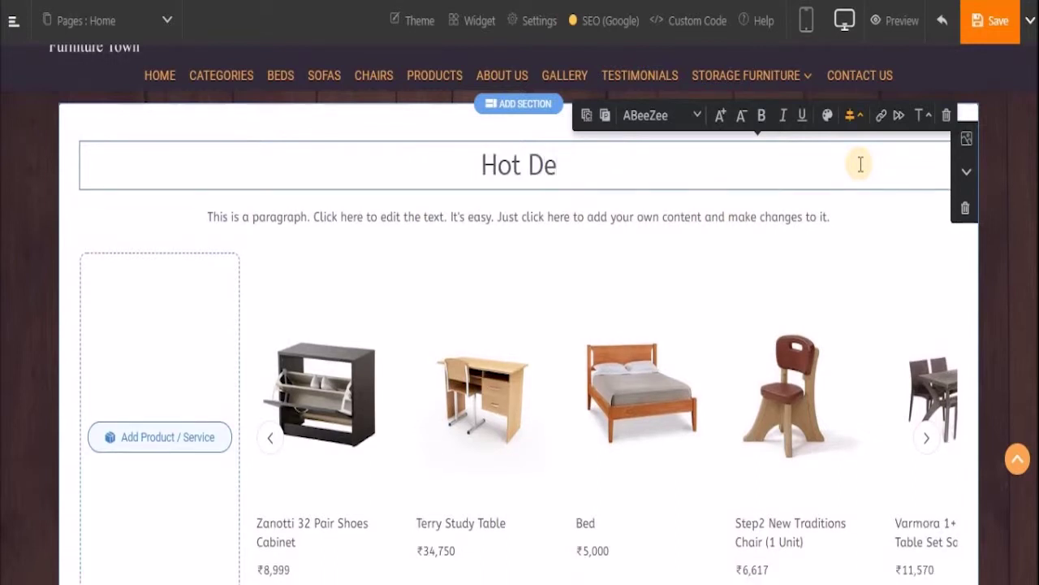
text(al)
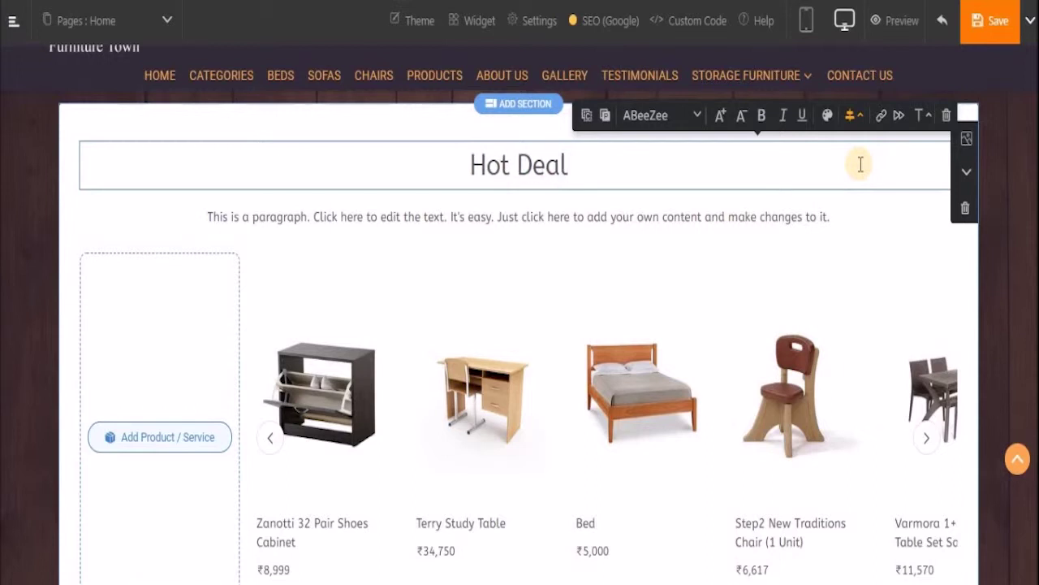
text(s)
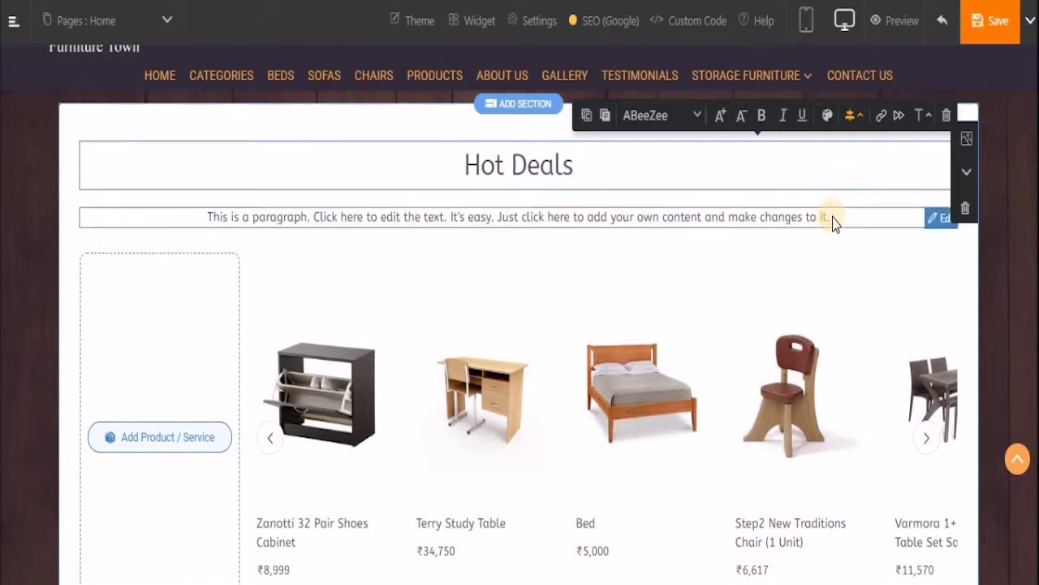
Step: Set the Hot Deals heading in the Aclonica font at a larger size
click(664, 120)
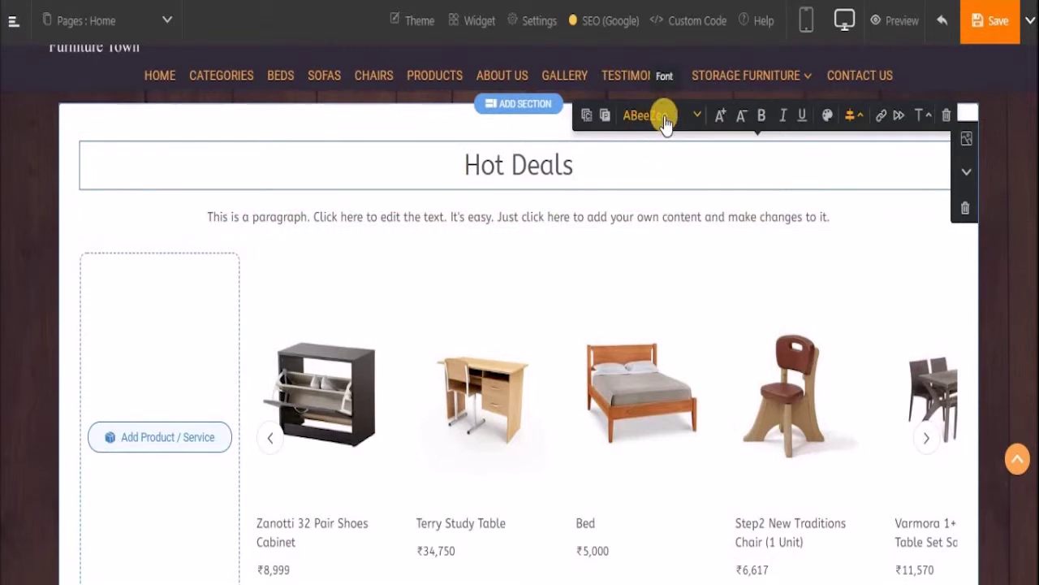
click(662, 258)
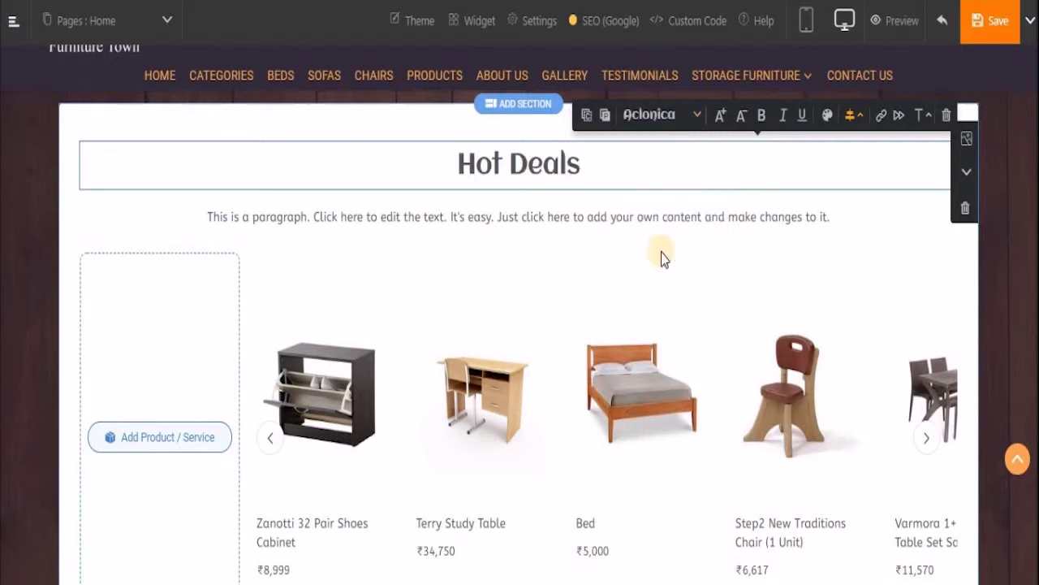
click(719, 118)
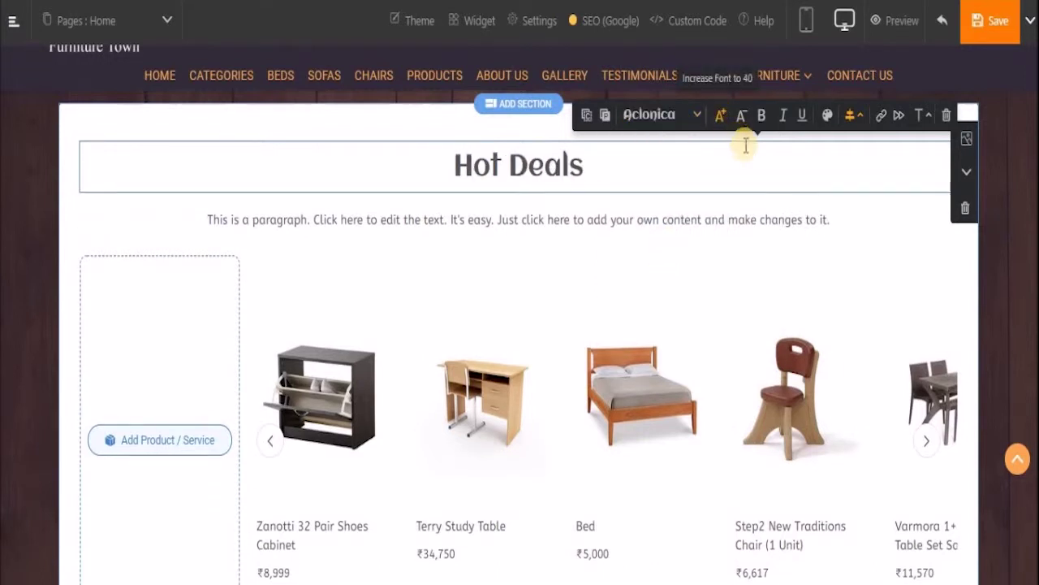
click(944, 225)
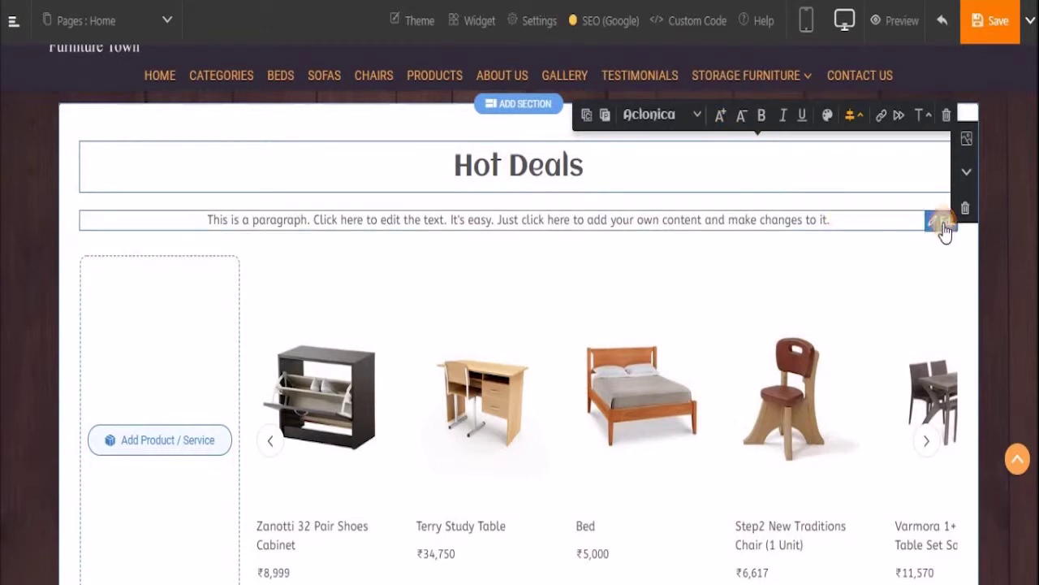
Step: Replace the placeholder paragraph with '----Deals End On 15th Feb, 10:59 AM----' and enlarge it to size 22
click(856, 235)
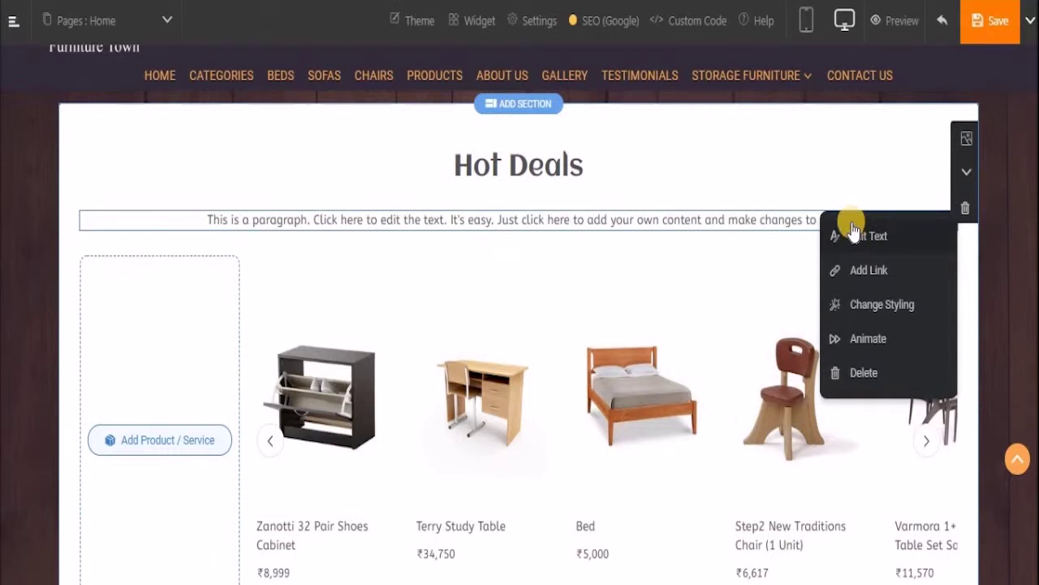
key(BackSpace)
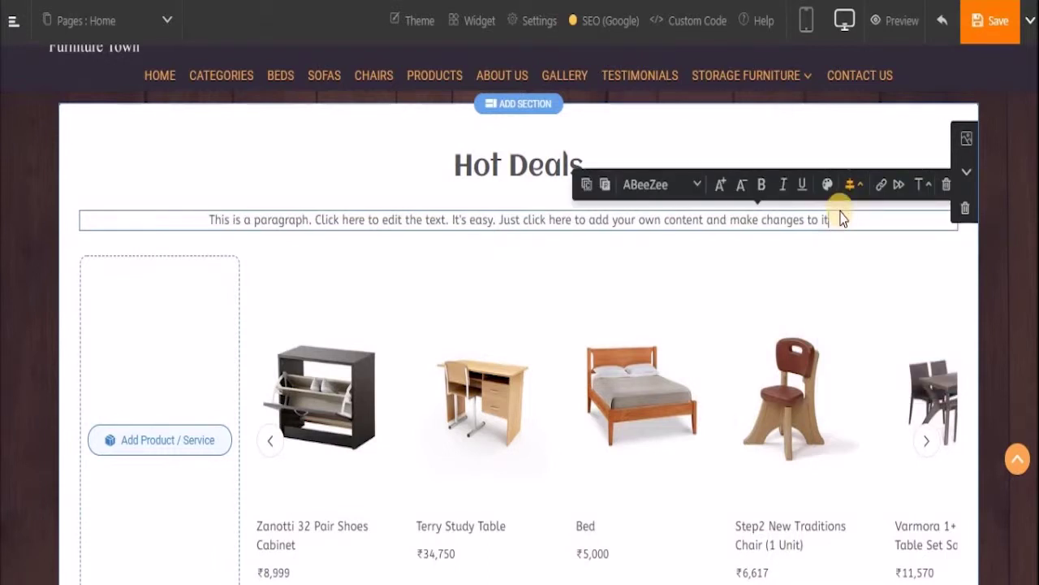
key(BackSpace)
key(BackSpace)
key(BackSpace)
key(BackSpace)
key(BackSpace)
key(BackSpace)
key(BackSpace)
key(BackSpace)
key(BackSpace)
key(BackSpace)
key(BackSpace)
key(BackSpace)
key(BackSpace)
key(BackSpace)
key(BackSpace)
key(BackSpace)
key(BackSpace)
key(BackSpace)
key(BackSpace)
key(BackSpace)
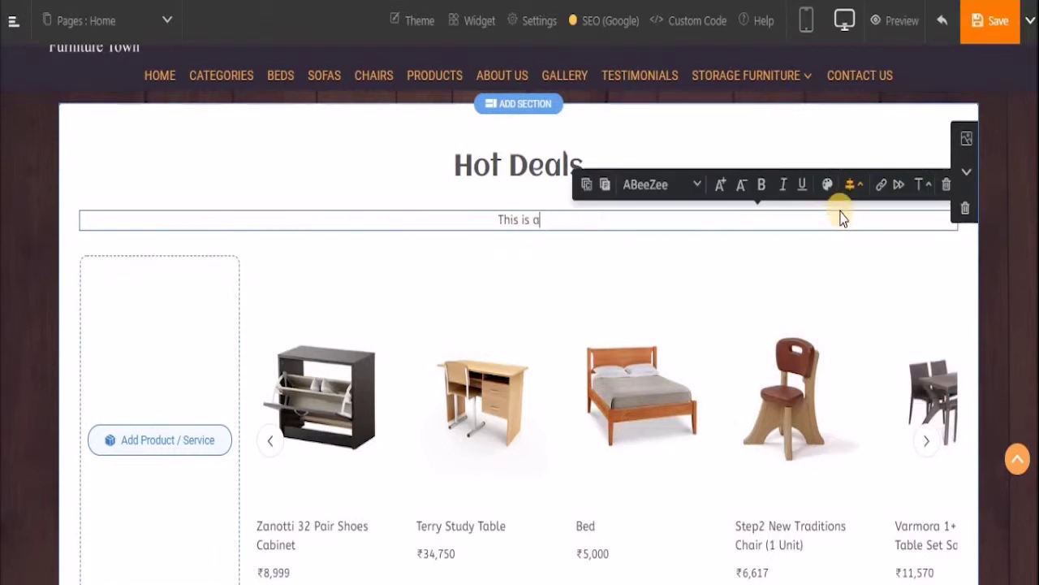
key(BackSpace)
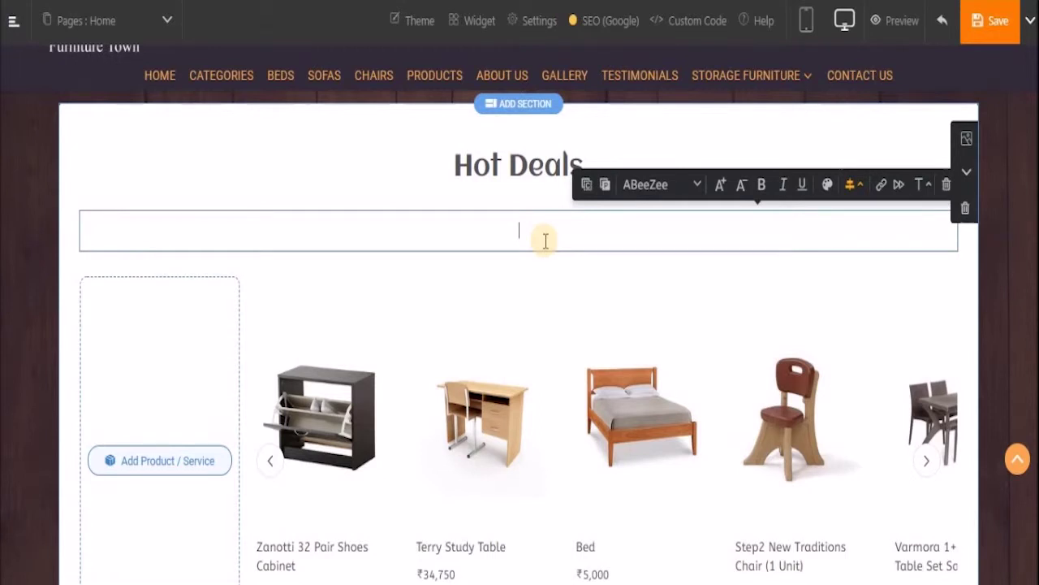
key(BackSpace)
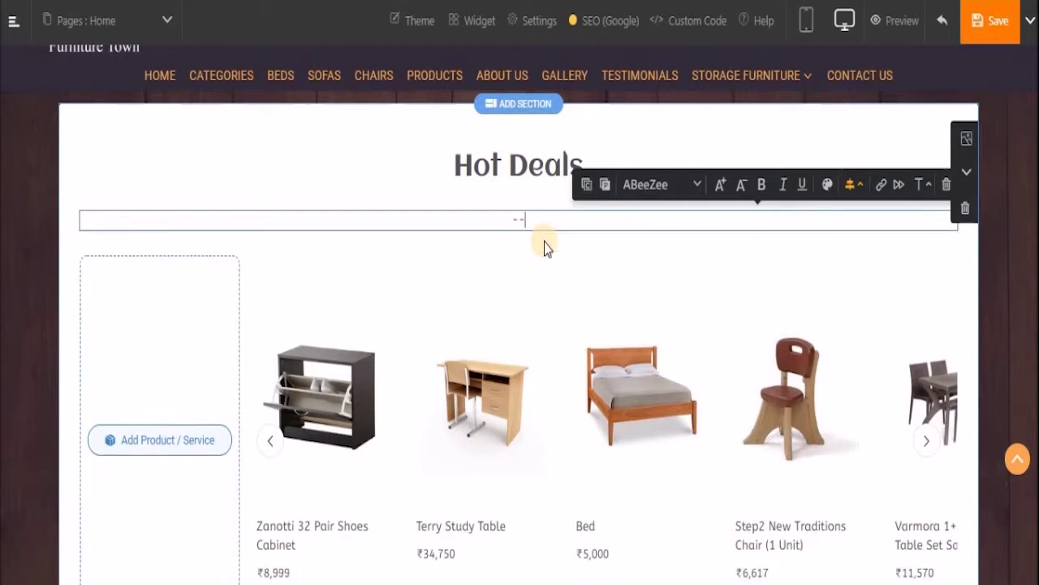
text(----)
text(Deals End On 15th Feb, 10:59 AM)
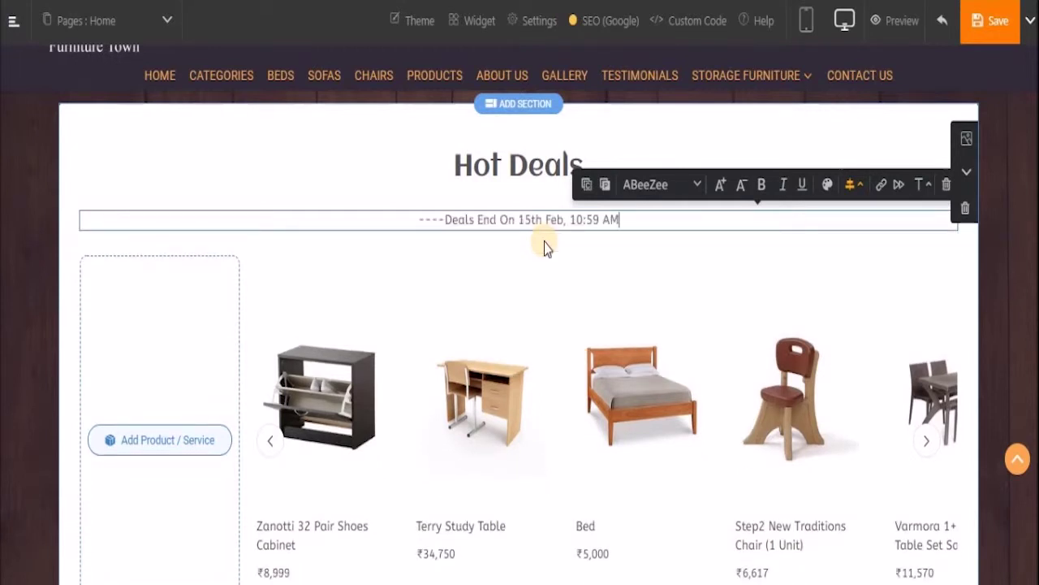
text(--)
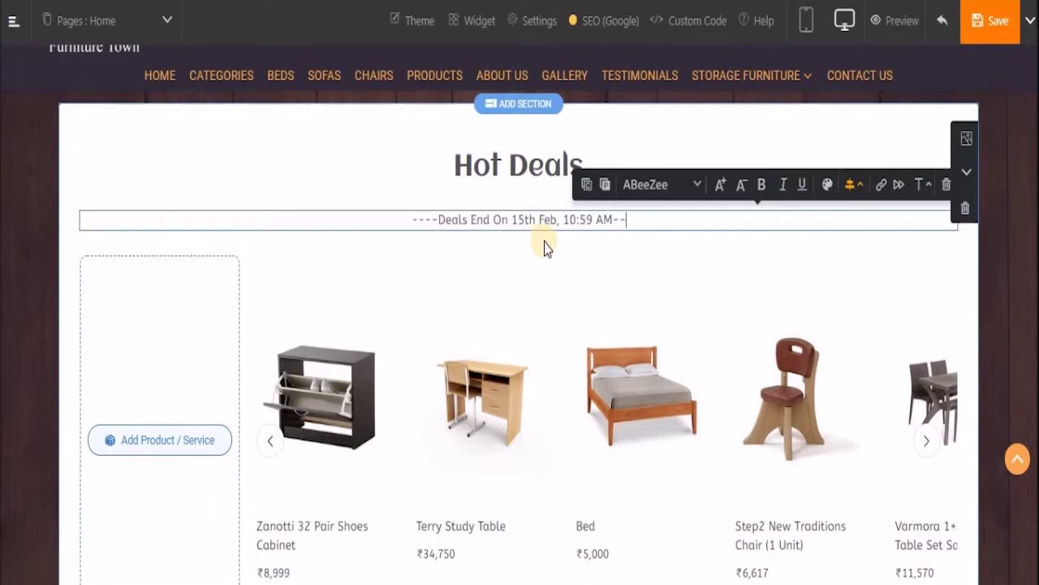
text(--)
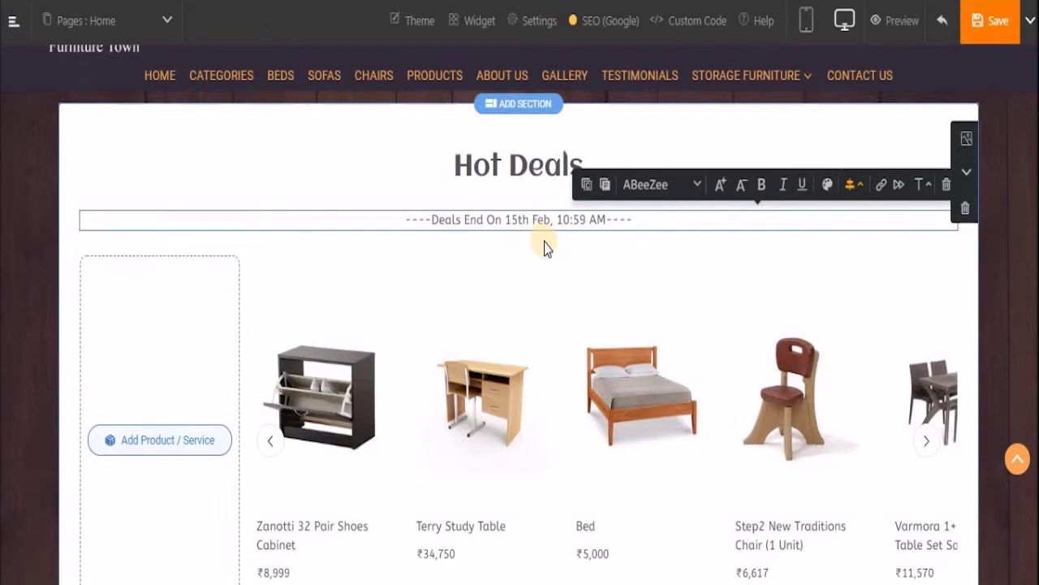
click(716, 186)
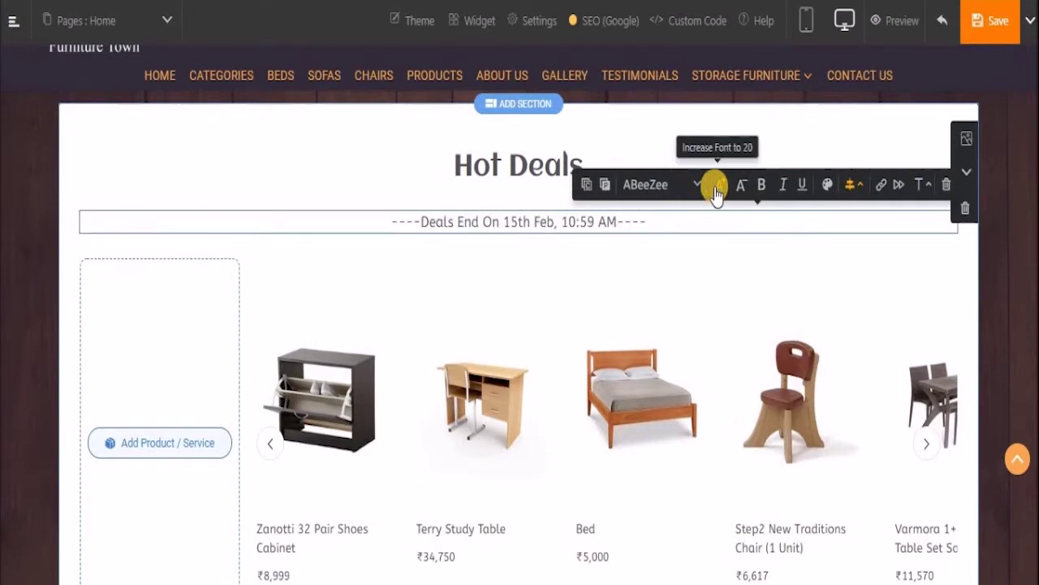
click(716, 186)
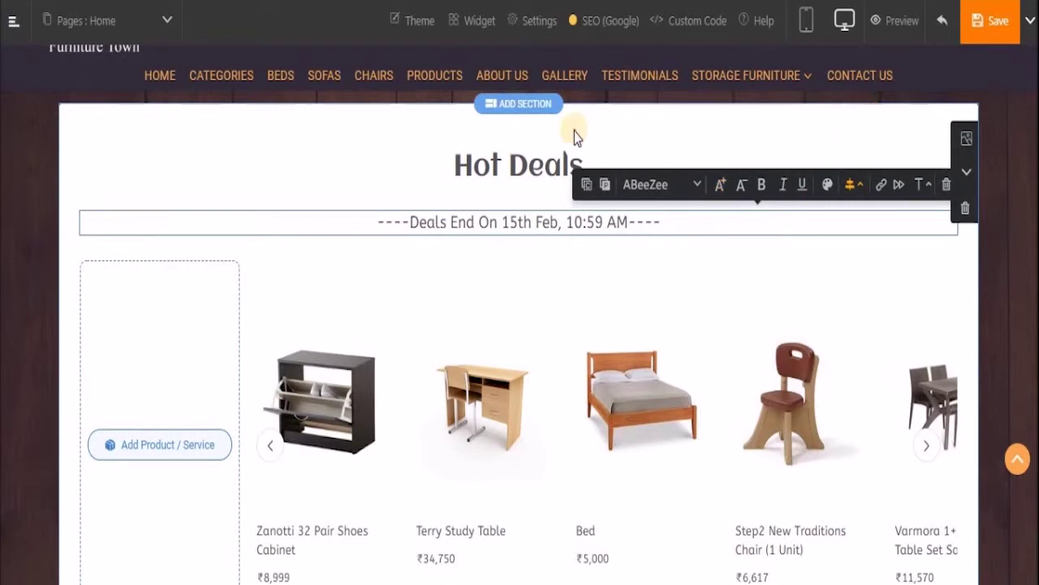
Step: Finish editing the deal line and scroll to review the Hot Deals product carousel
click(490, 173)
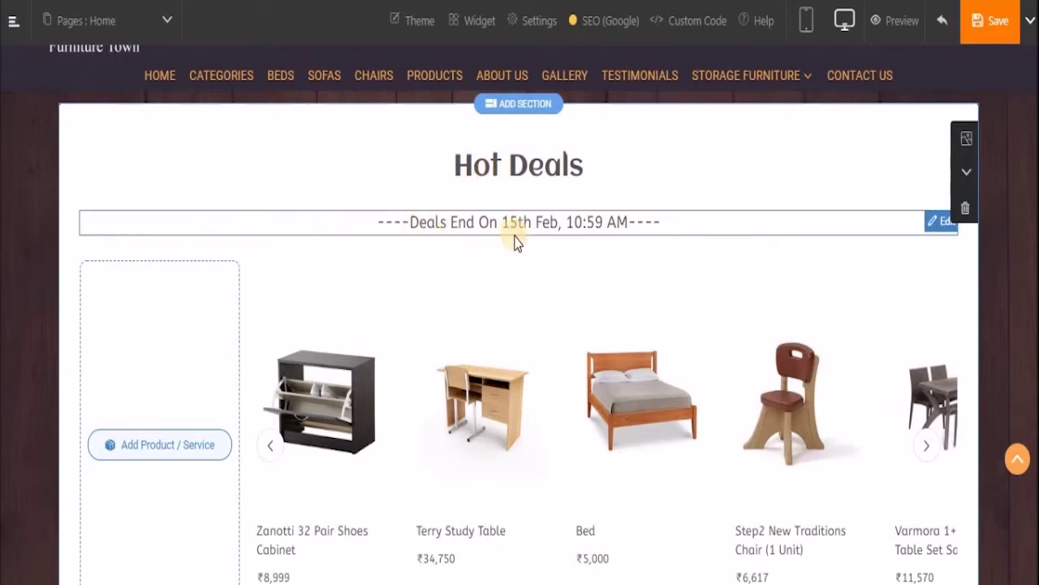
scroll(514, 241, down, 1)
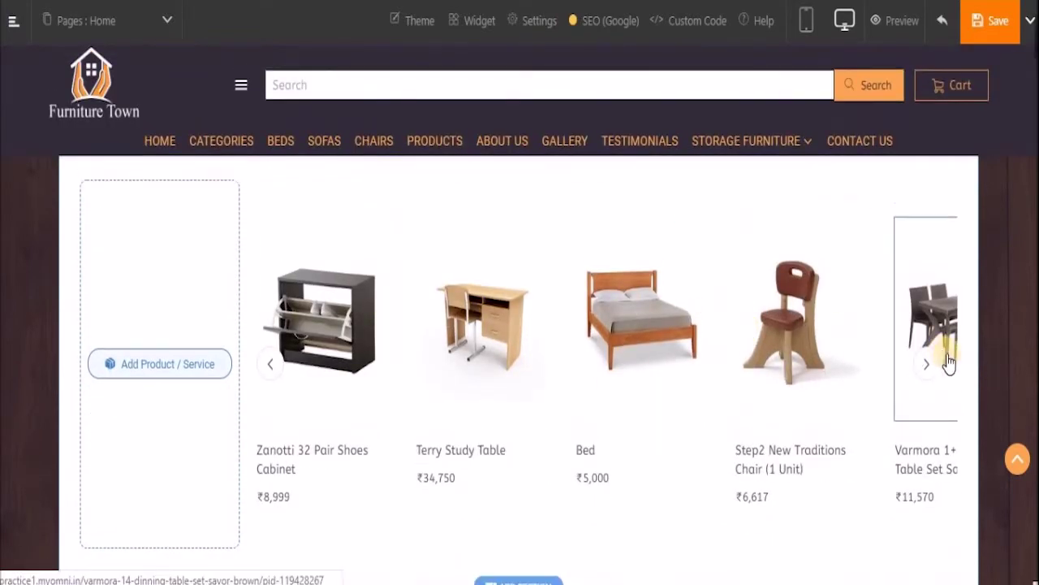
scroll(949, 363, up, 1)
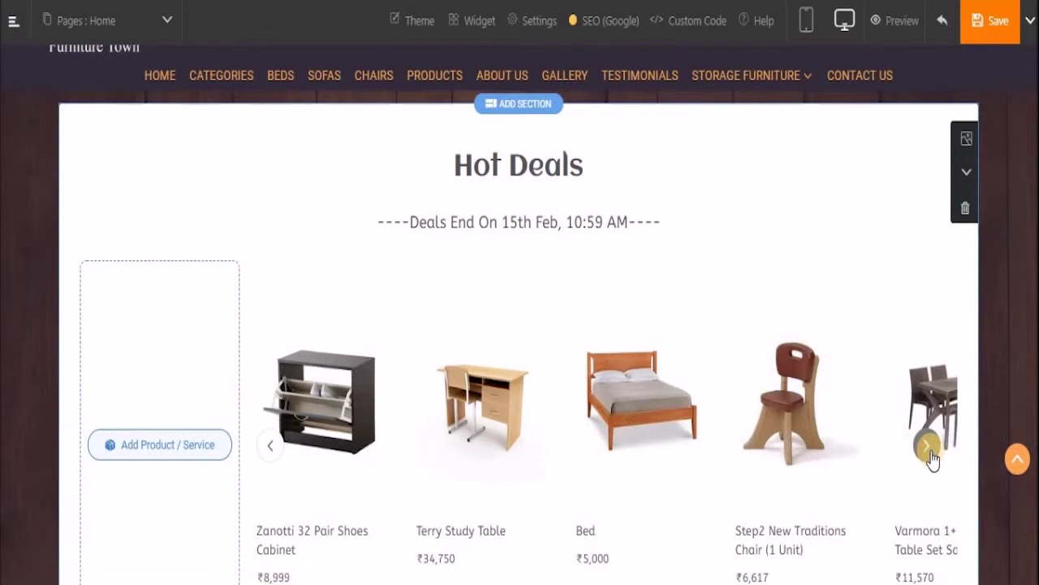
scroll(932, 458, down, 1)
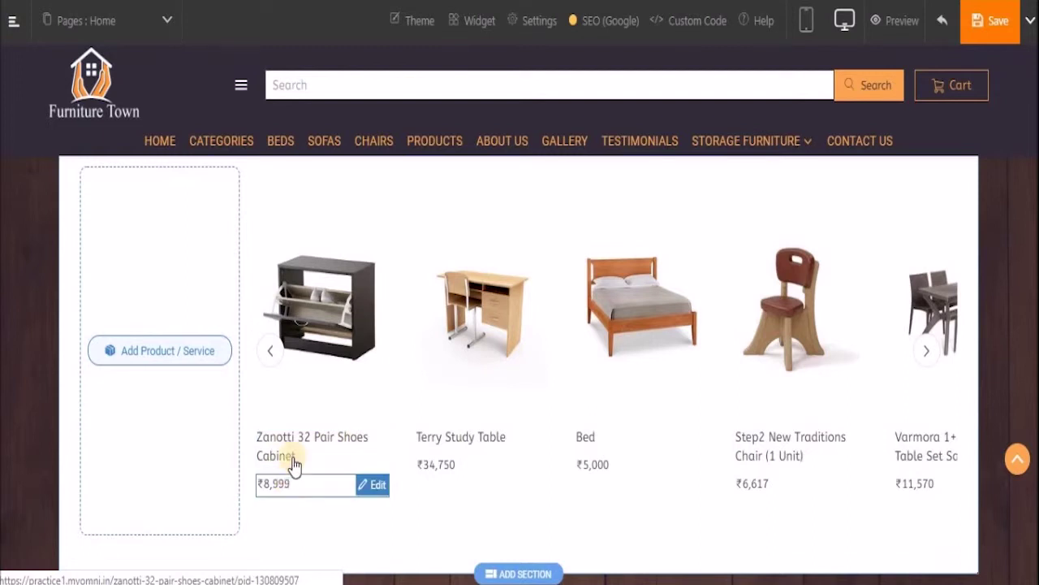
Step: Apply the first, thin border option to all product images in the Hot Deals carousel
click(317, 331)
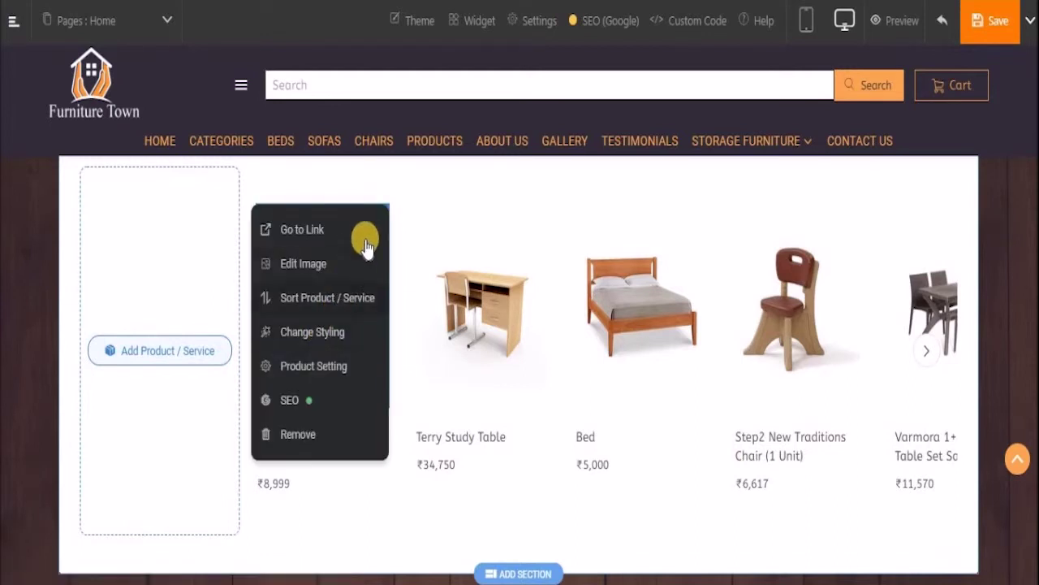
click(341, 341)
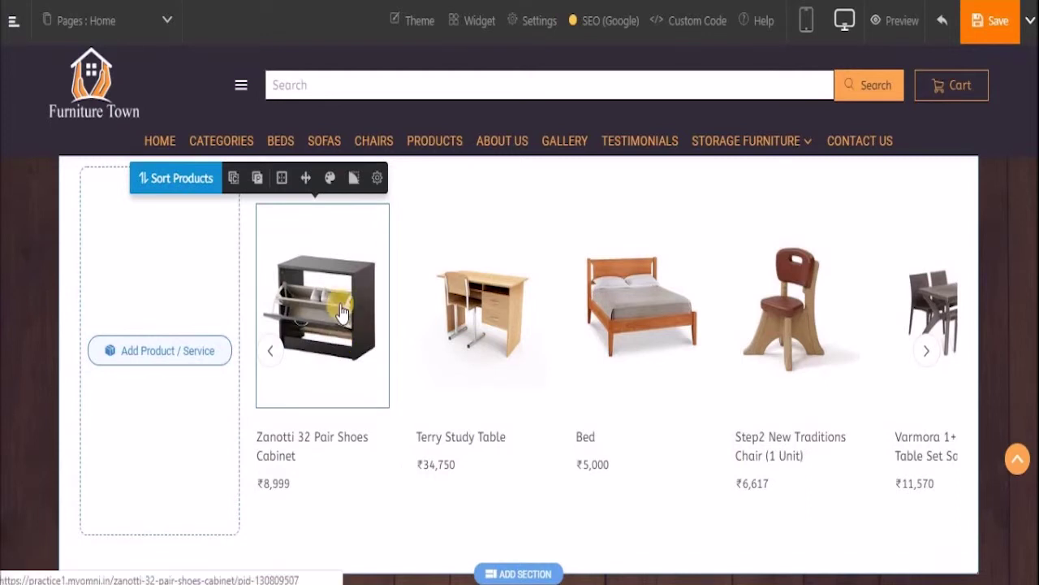
click(281, 180)
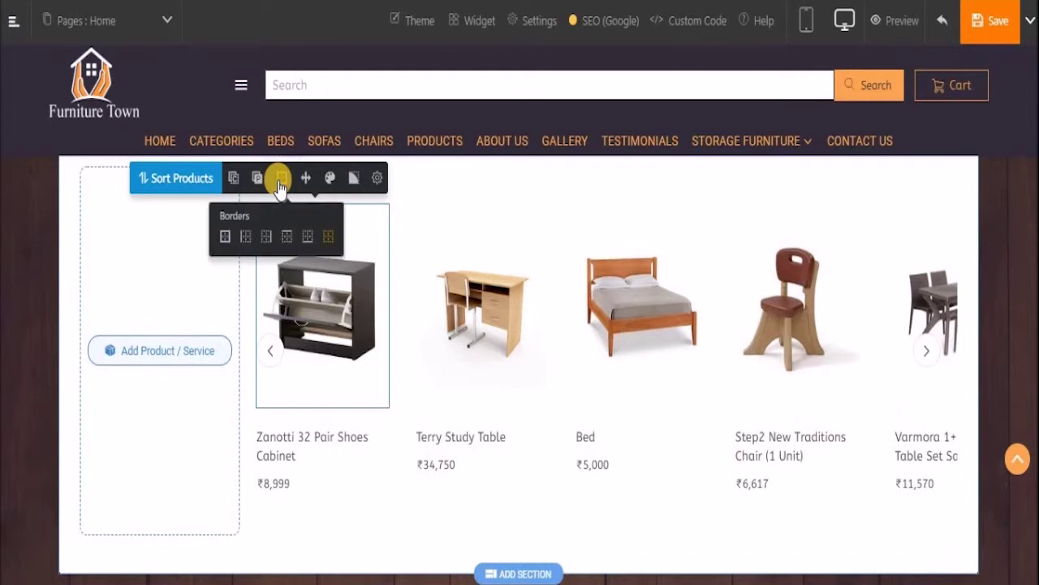
click(228, 236)
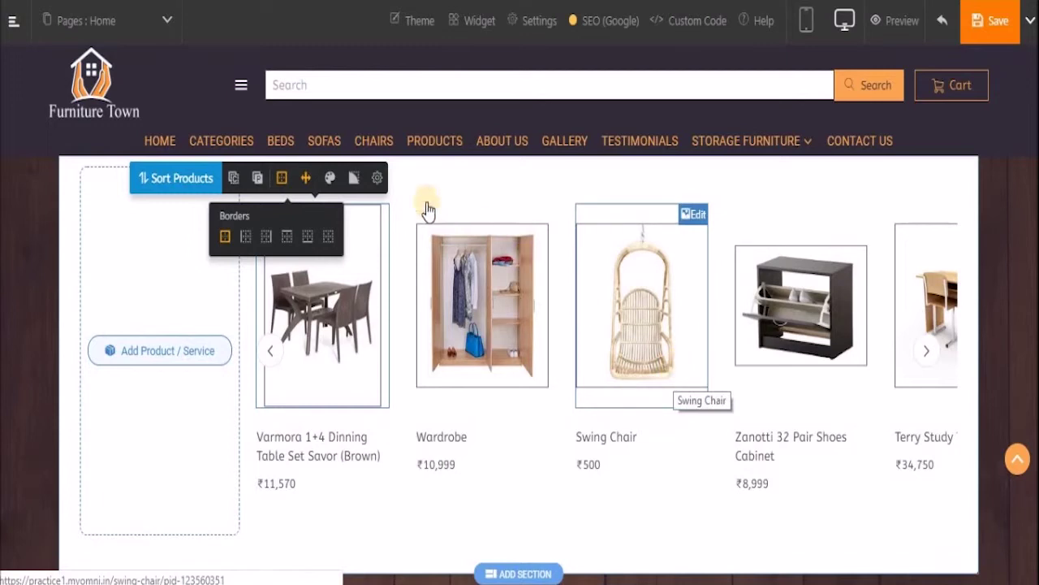
click(374, 179)
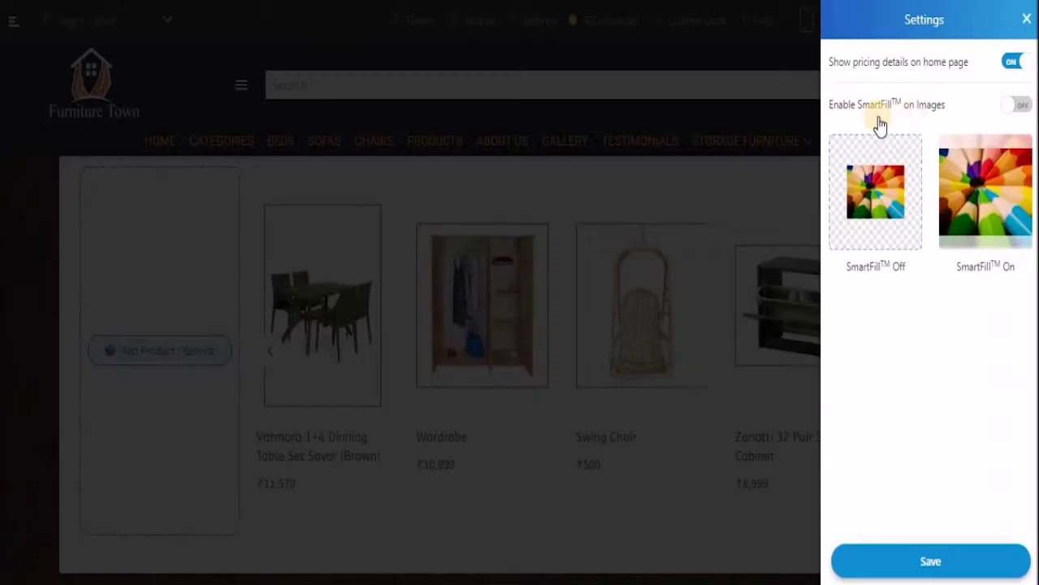
Step: Switch Enable SmartFill on Images to ON and save the carousel settings
click(1025, 108)
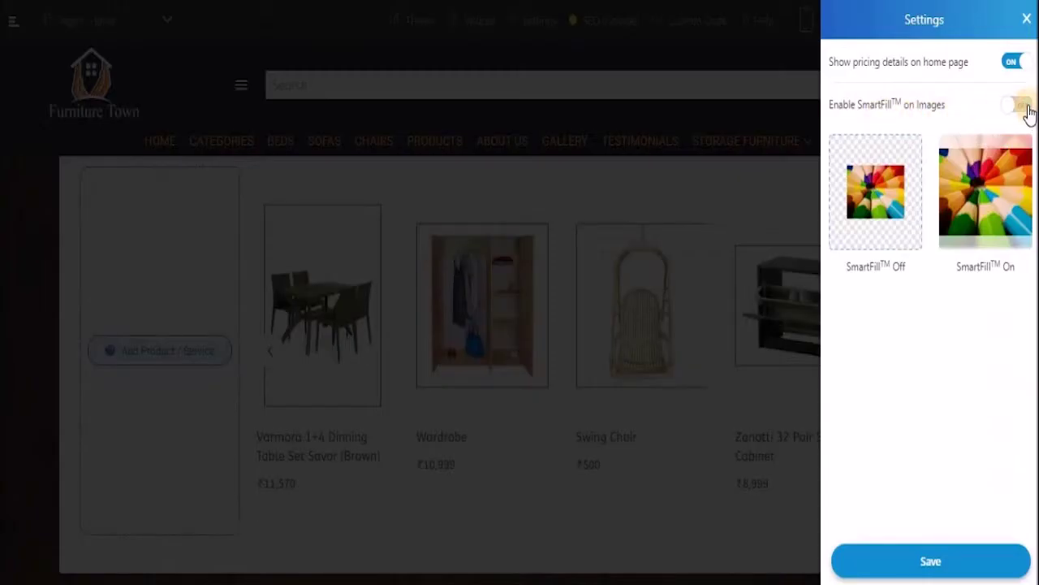
click(931, 558)
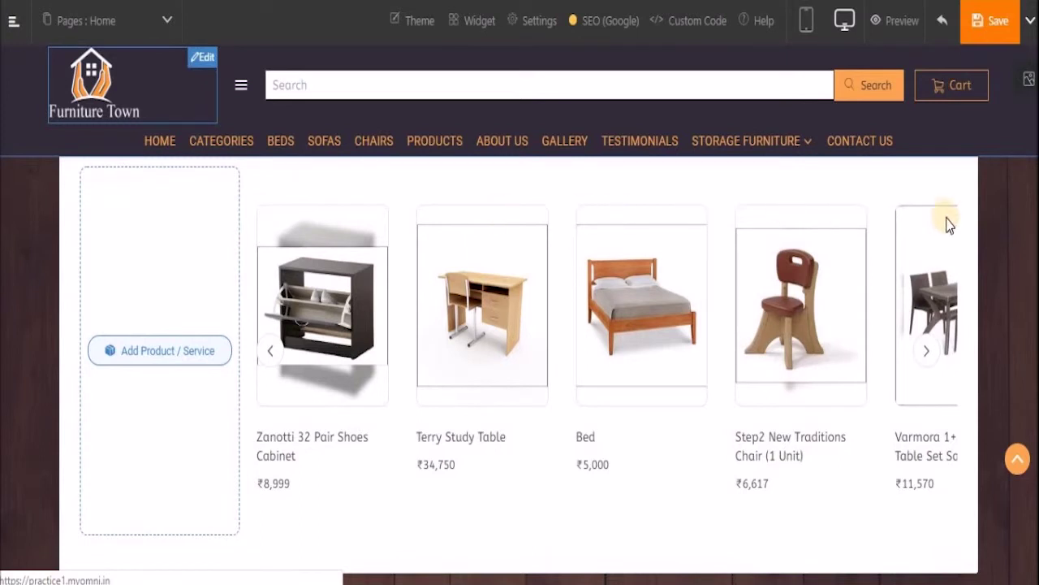
Step: Bold the carousel's product names through the Zanotti 32 Pair Shoes Cabinet name's text styling
mouse_move(352, 441)
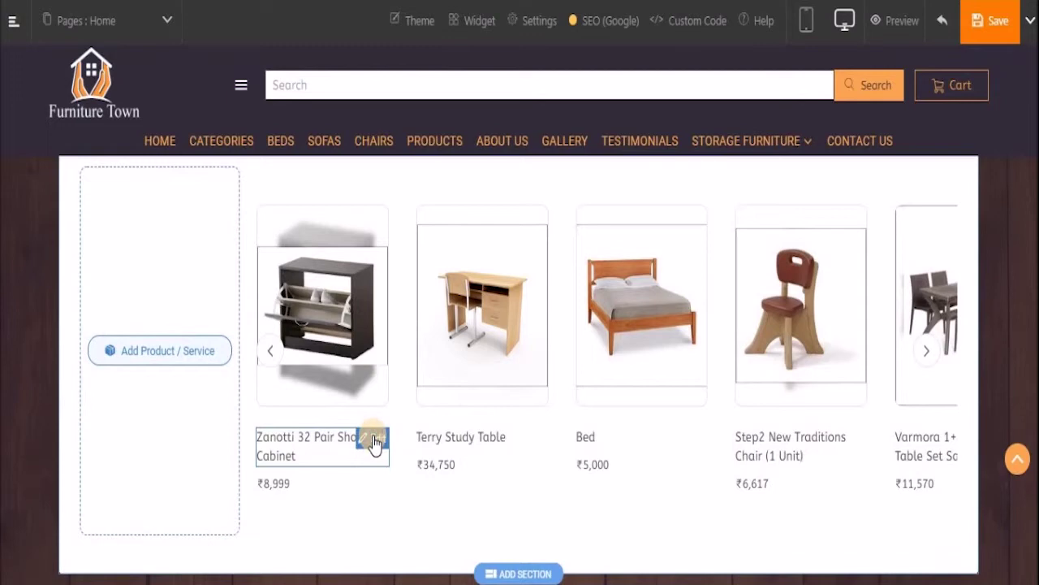
click(374, 442)
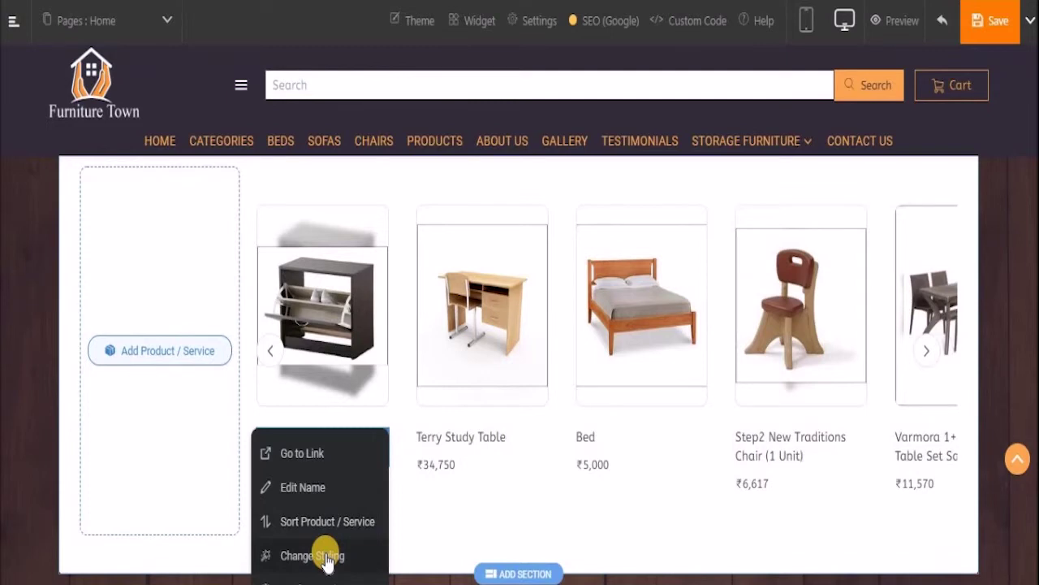
click(325, 557)
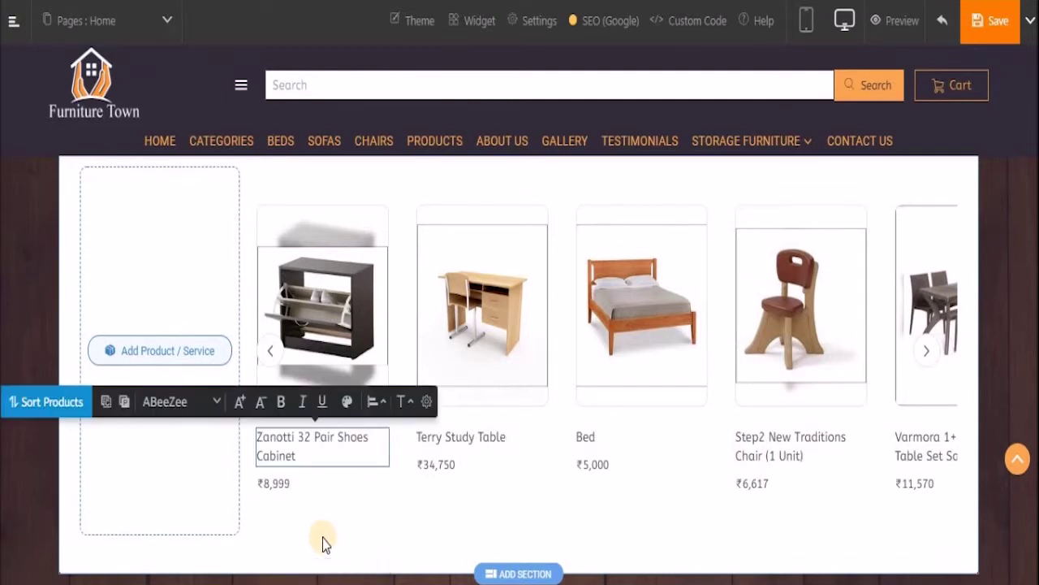
click(281, 402)
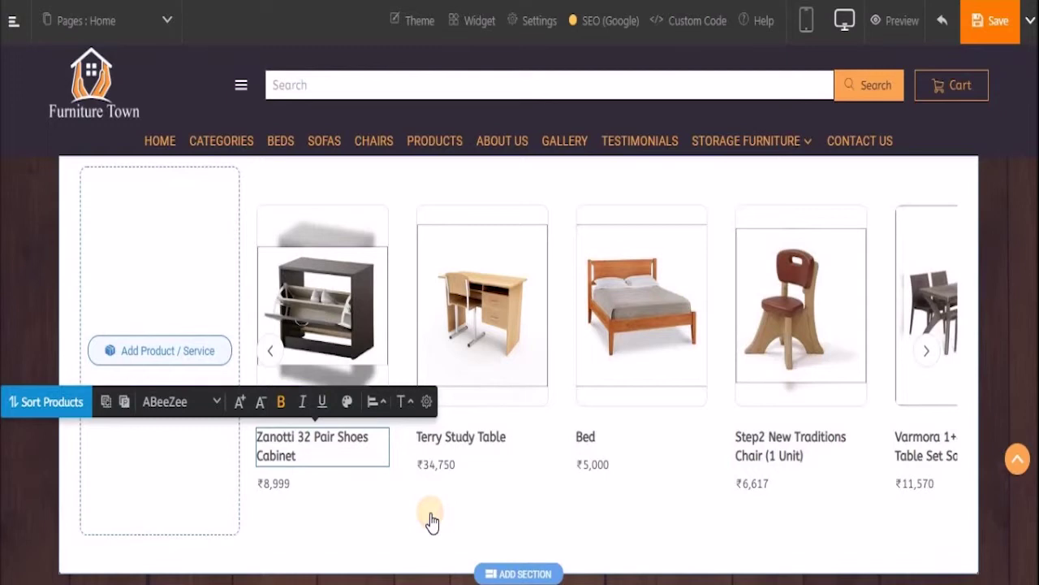
scroll(1016, 239, up, 3)
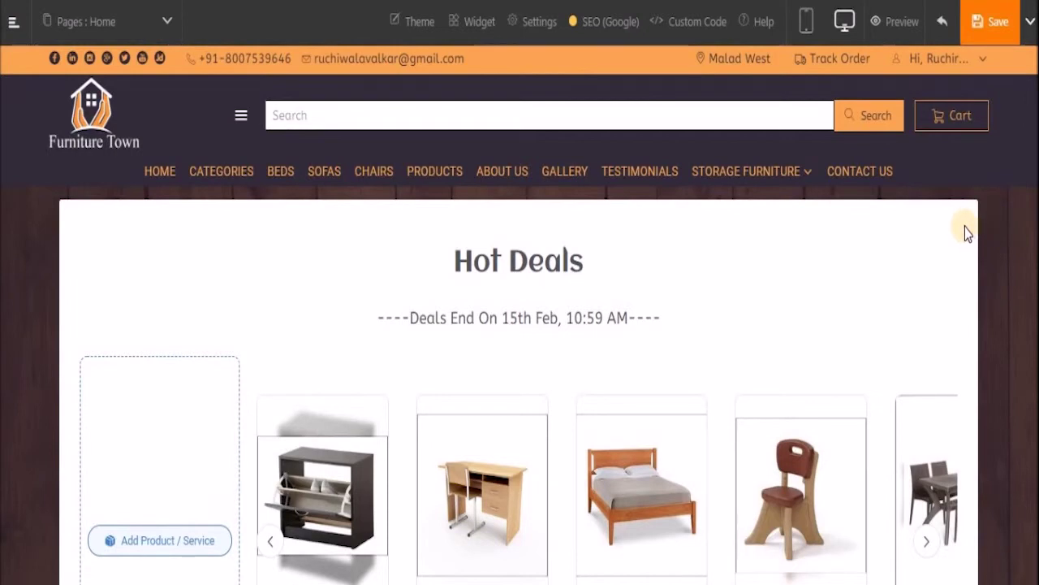
scroll(956, 283, down, 2)
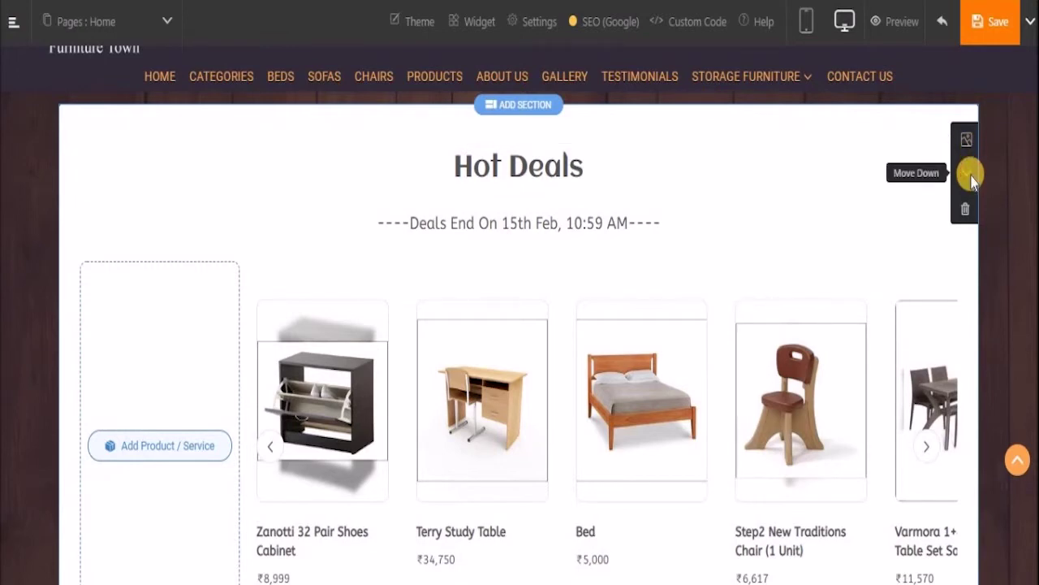
scroll(980, 301, up, 10)
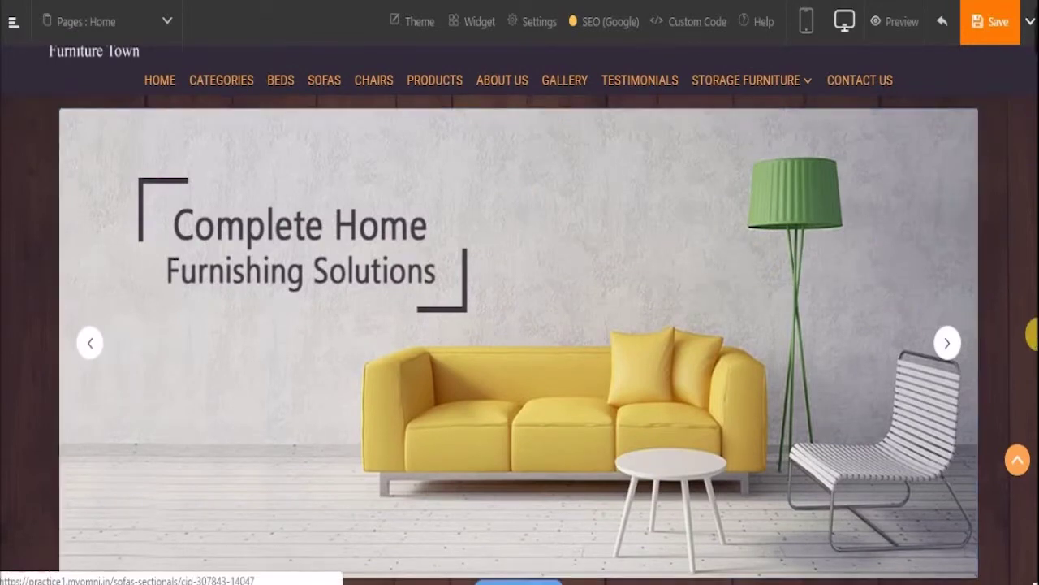
scroll(520, 325, down, 10)
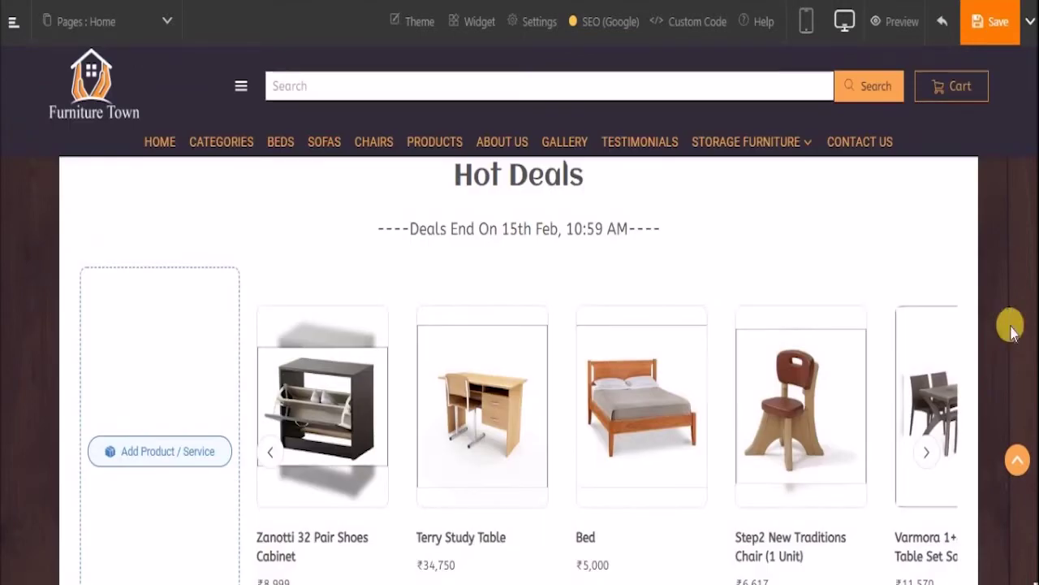
scroll(1007, 333, up, 1)
mouse_move(509, 220)
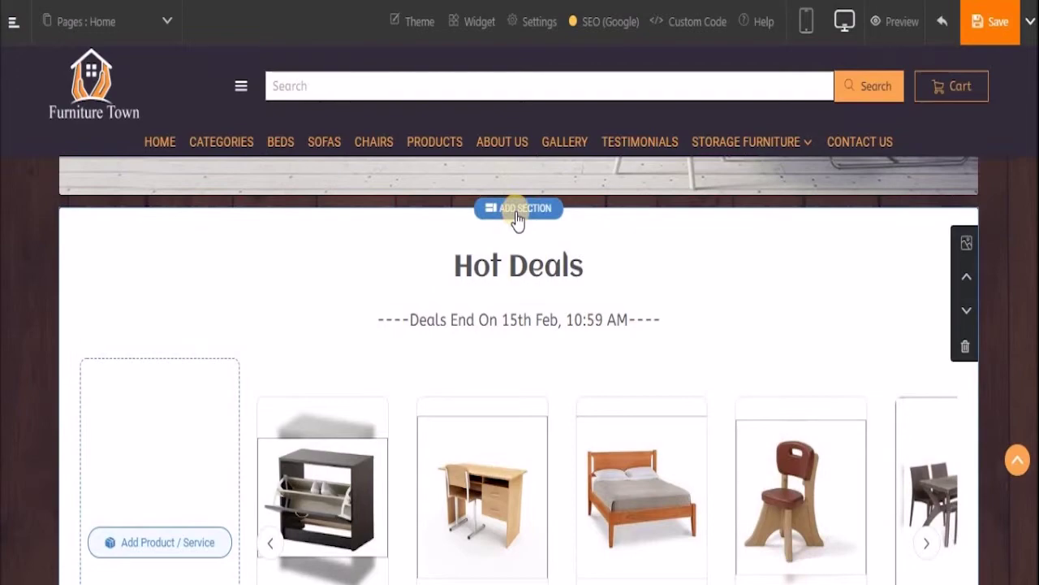
click(517, 215)
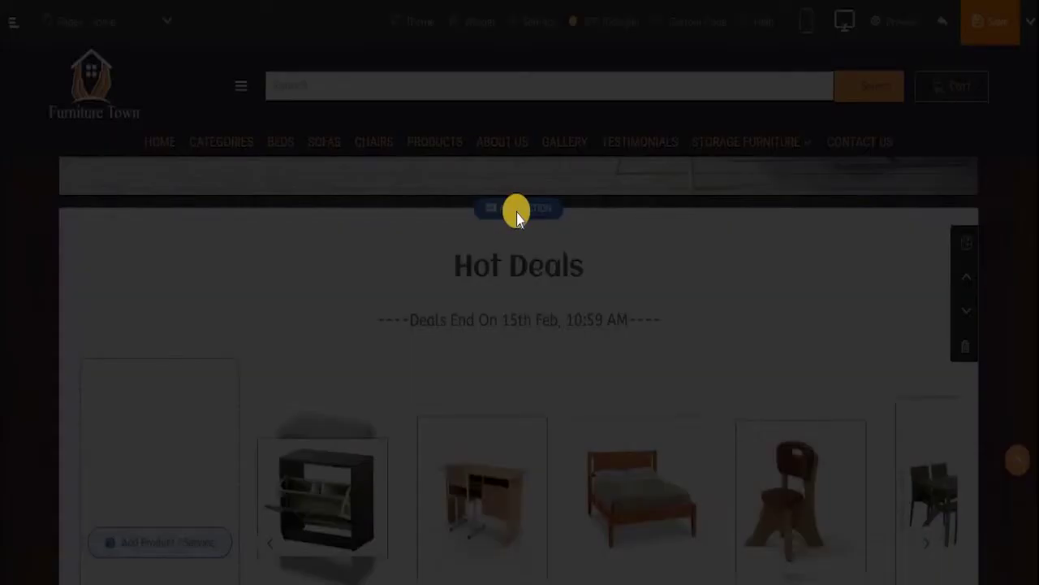
Step: Insert the Featured Categories template from Products & Category's Categories list, below the hero banner
click(896, 227)
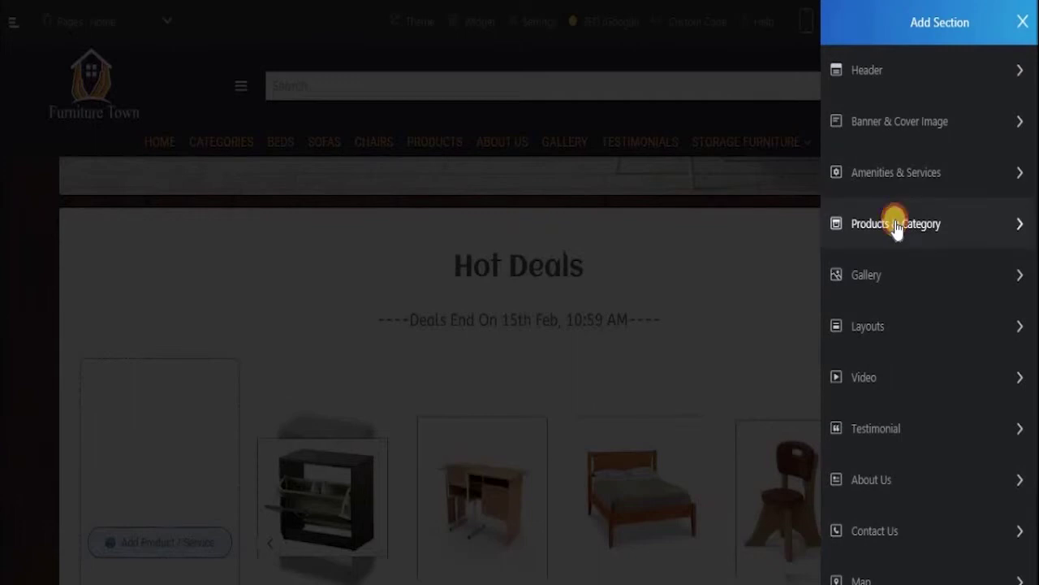
scroll(893, 215, down, 5)
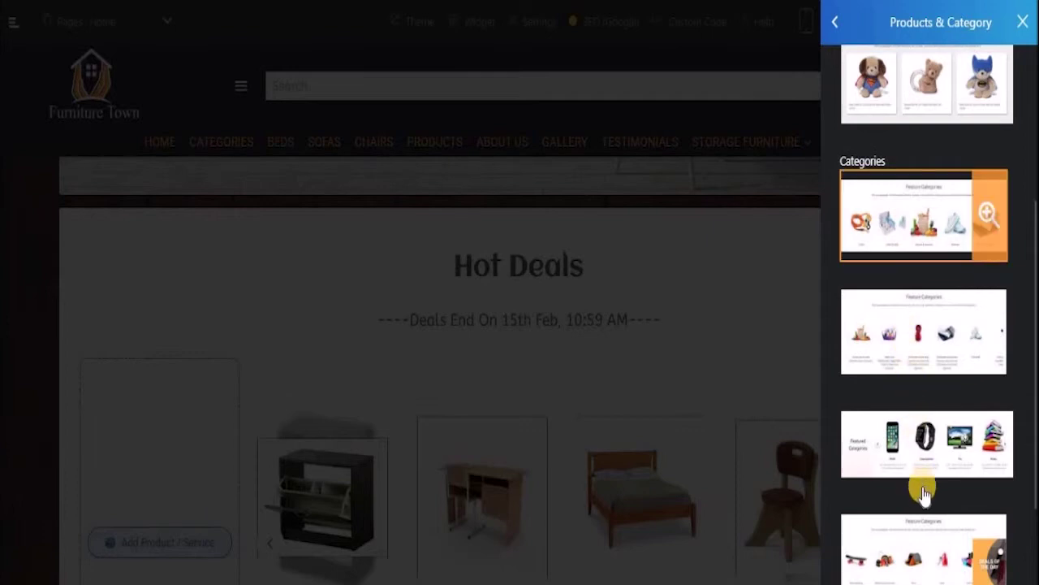
scroll(922, 463, down, 4)
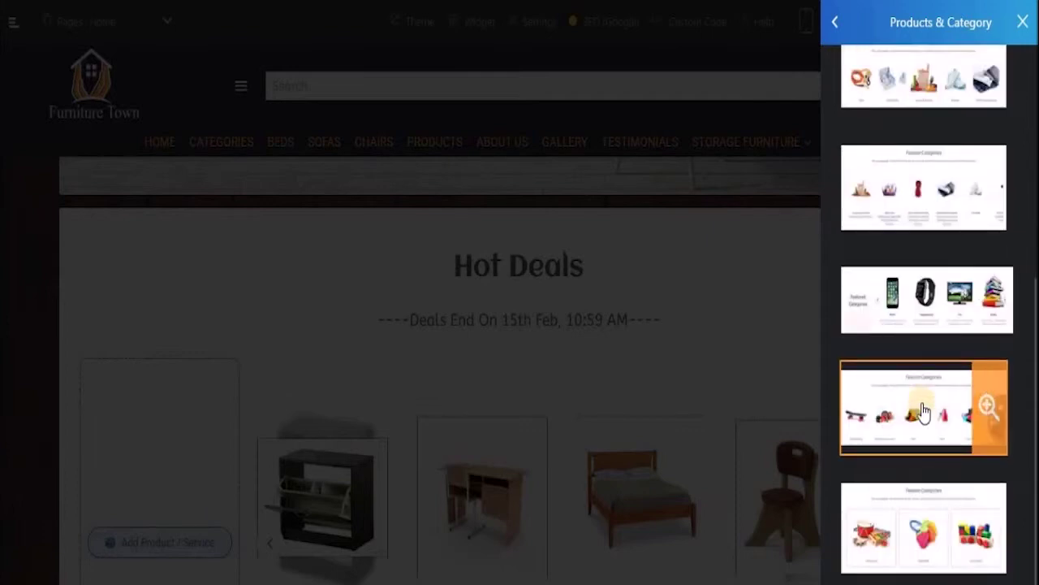
scroll(923, 406, up, 5)
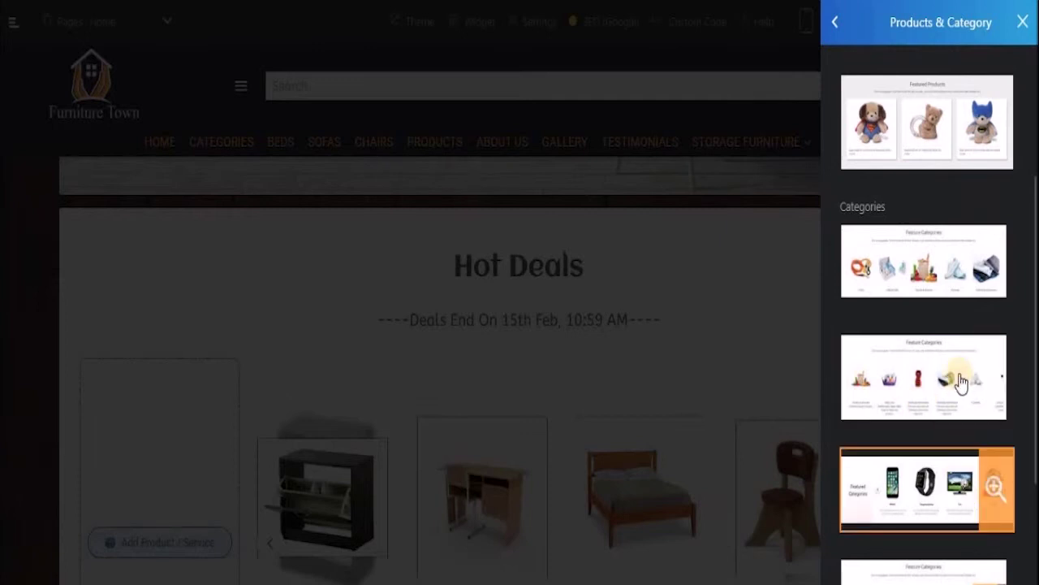
click(942, 490)
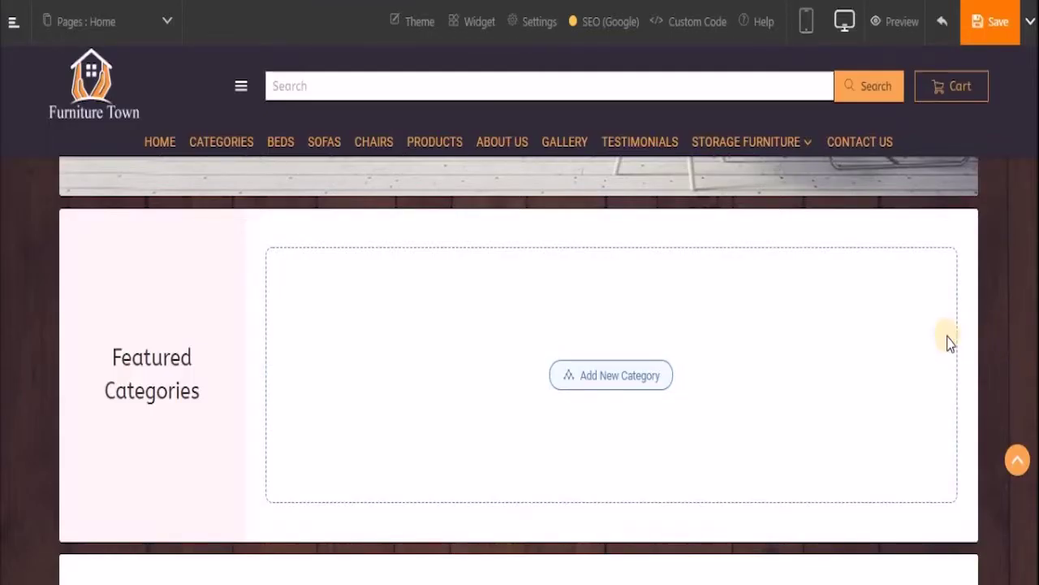
Step: In Add Categories, switch on 'Display all top level categories automatically' for Featured Categories
click(576, 389)
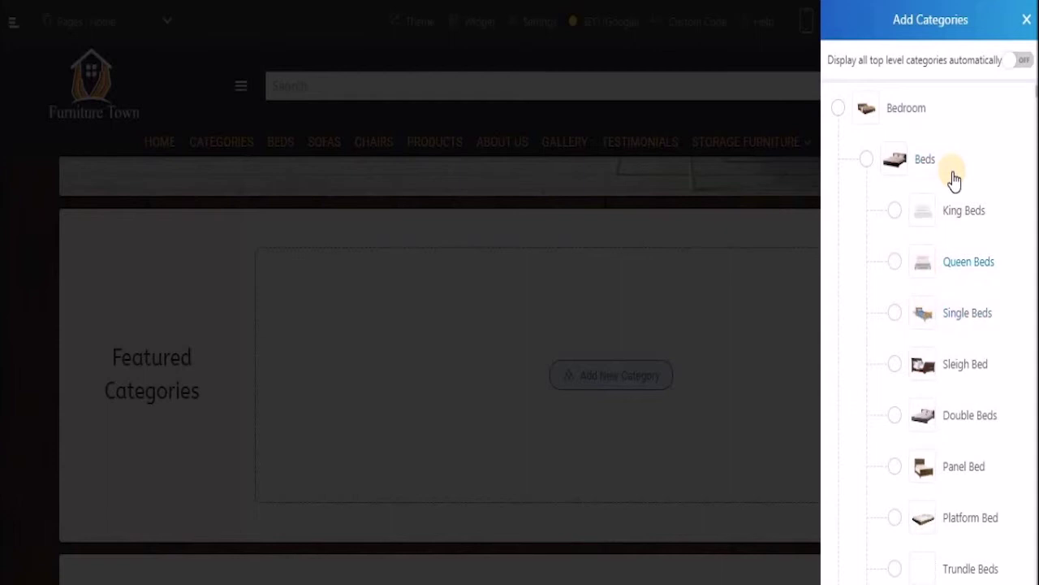
mouse_move(1033, 99)
mouse_down()
mouse_move(1033, 151)
mouse_move(1033, 91)
mouse_up()
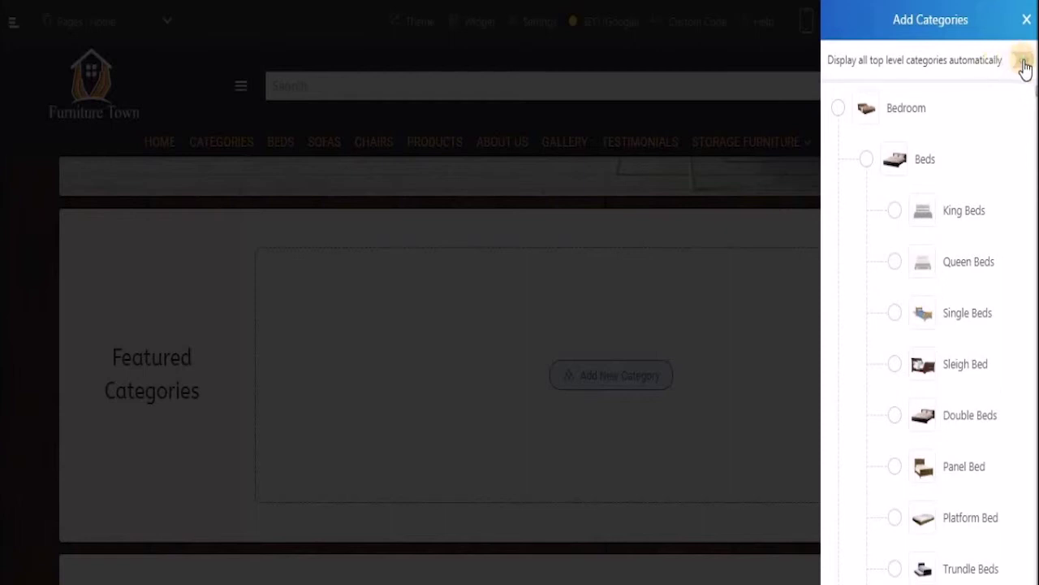
click(1023, 63)
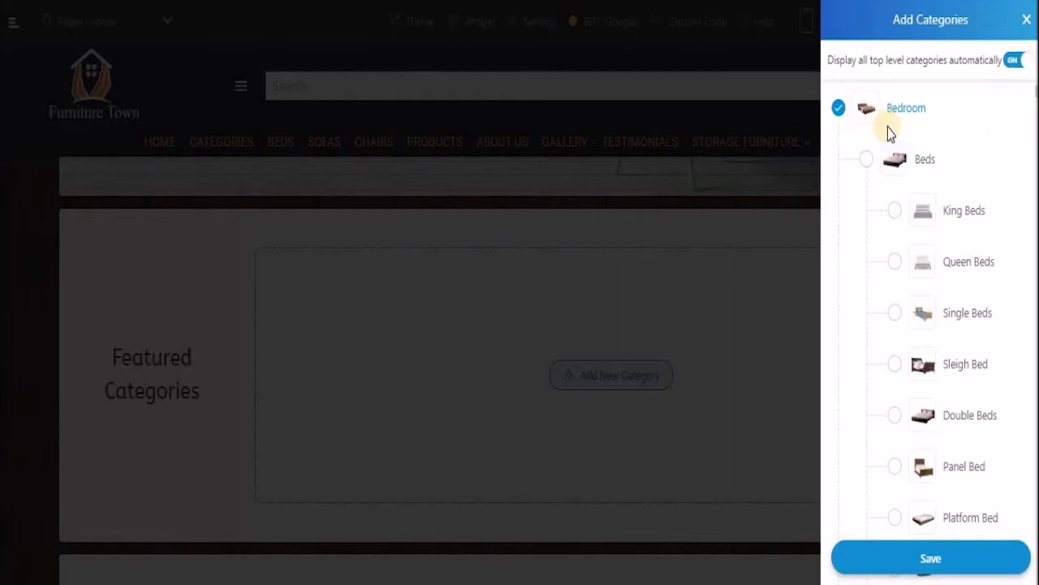
scroll(915, 122, down, 1)
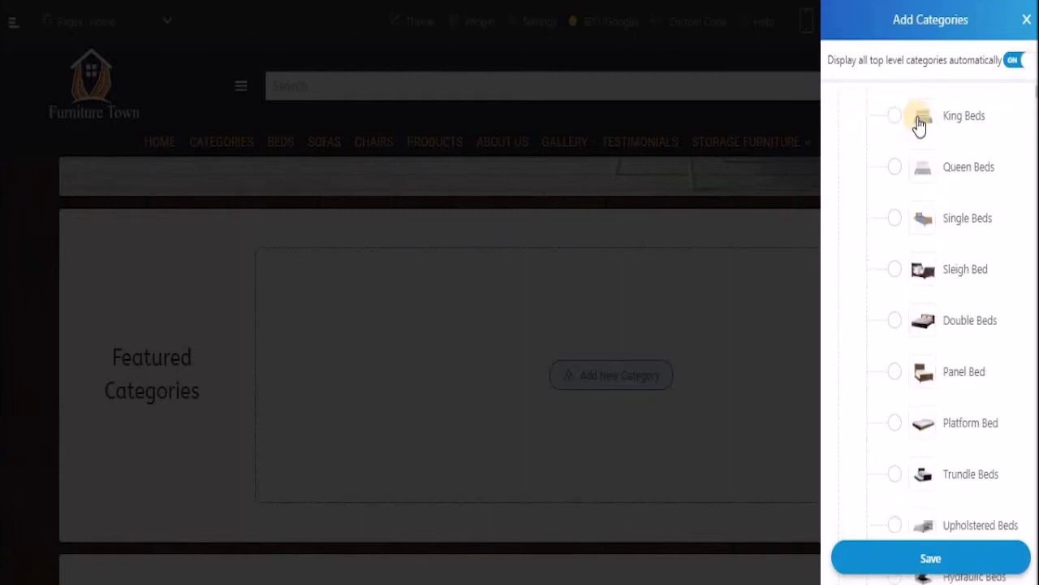
scroll(916, 122, up, 1)
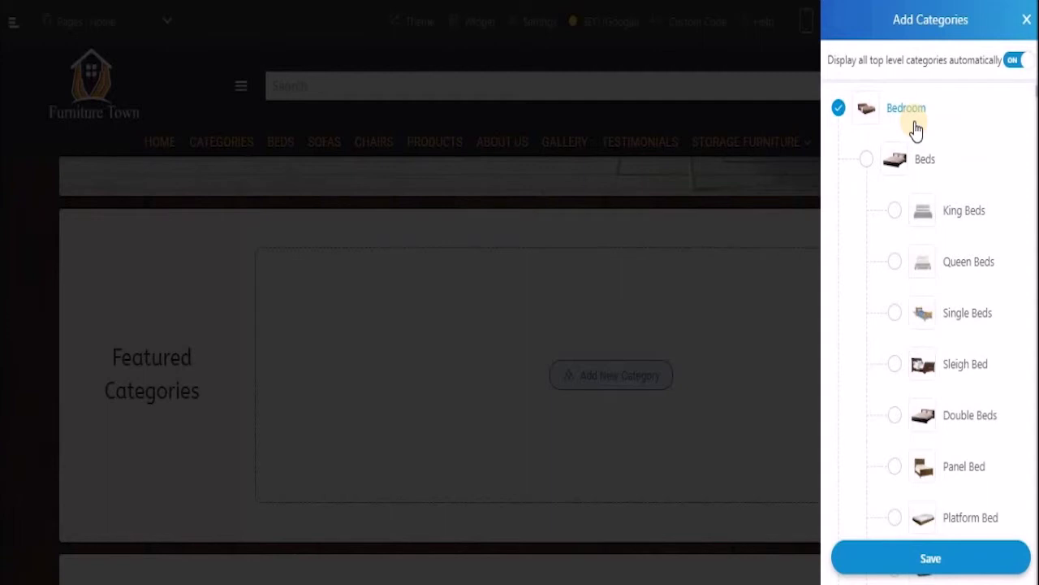
scroll(916, 128, down, 10)
scroll(916, 130, down, 10)
scroll(916, 130, down, 5)
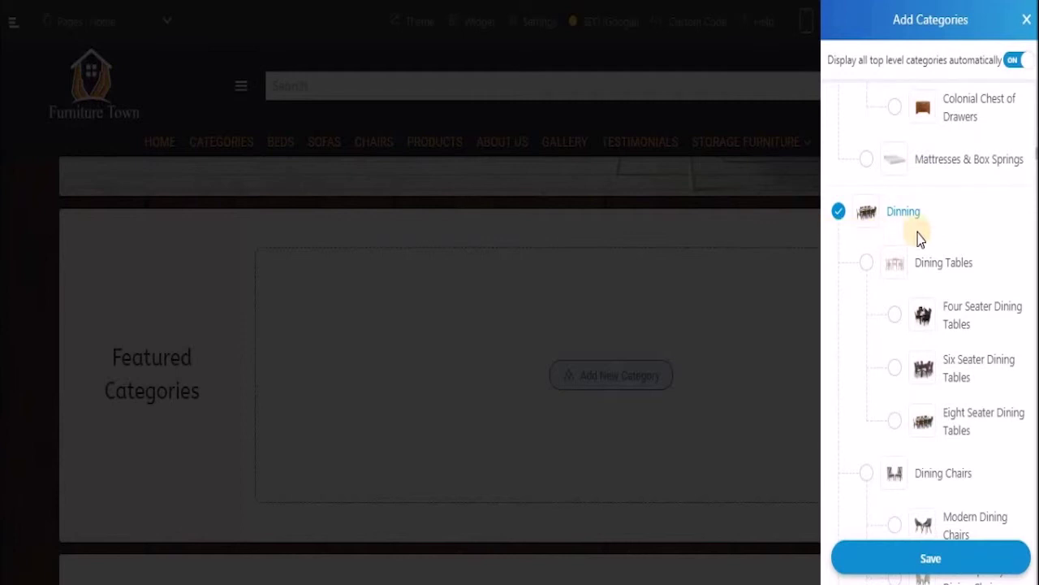
scroll(901, 234, down, 12)
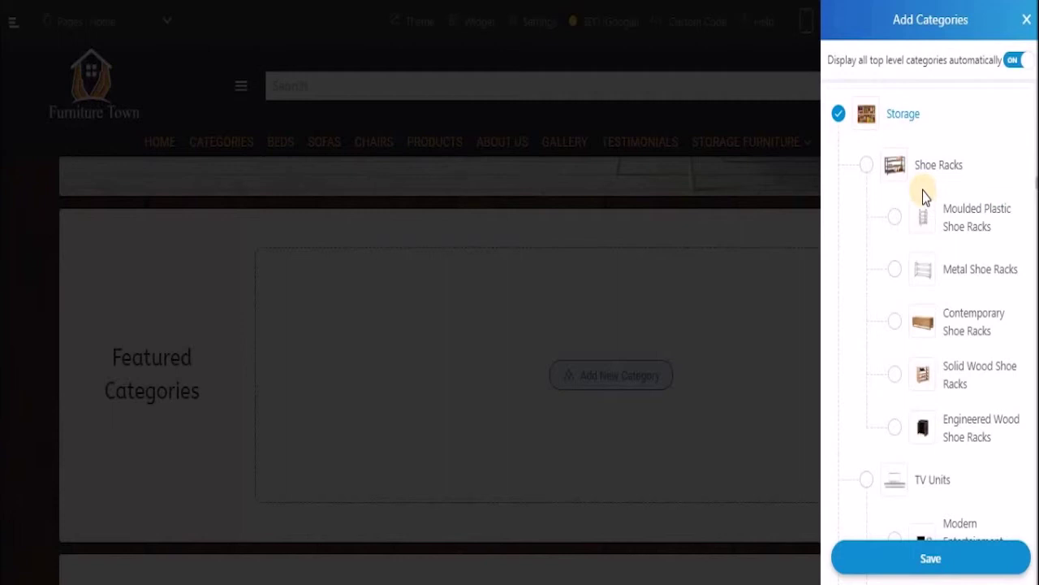
scroll(1005, 89, up, 12)
click(1015, 65)
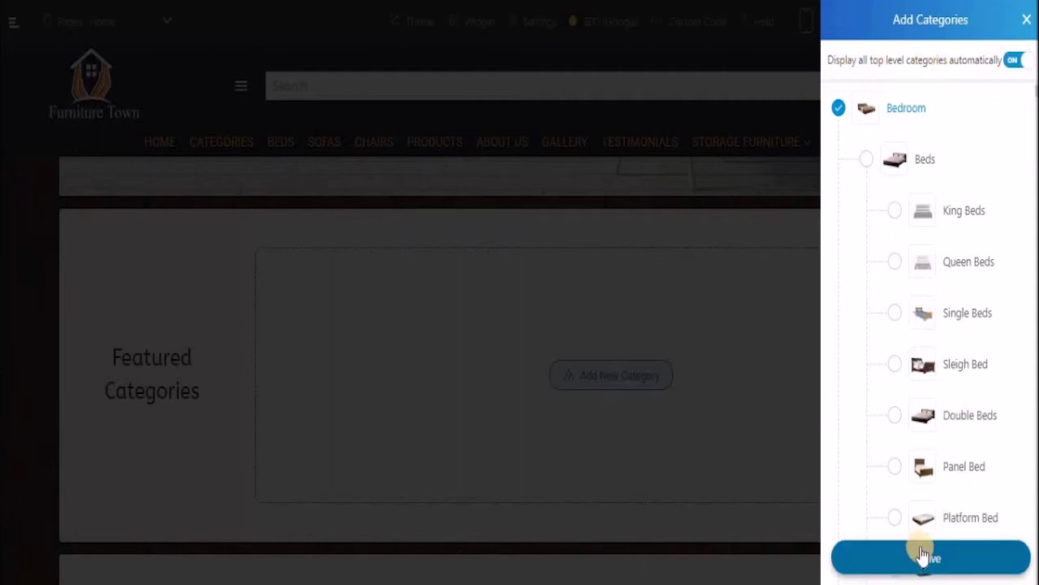
click(1013, 62)
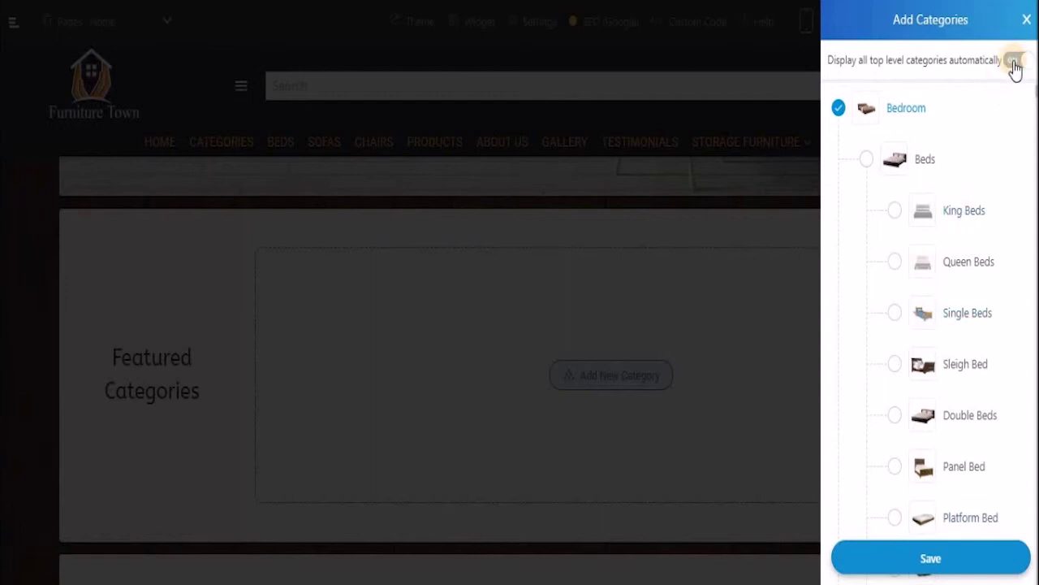
Step: Tick Beds and Poster Beds, re-enable automatic top-level categories, and save the carousel's category selection
click(864, 163)
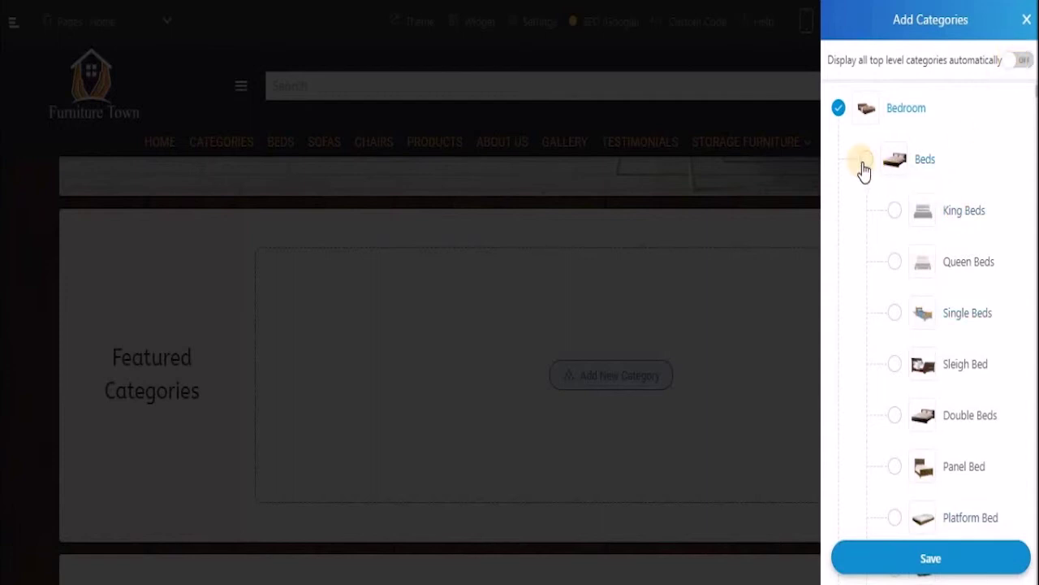
scroll(896, 269, down, 2)
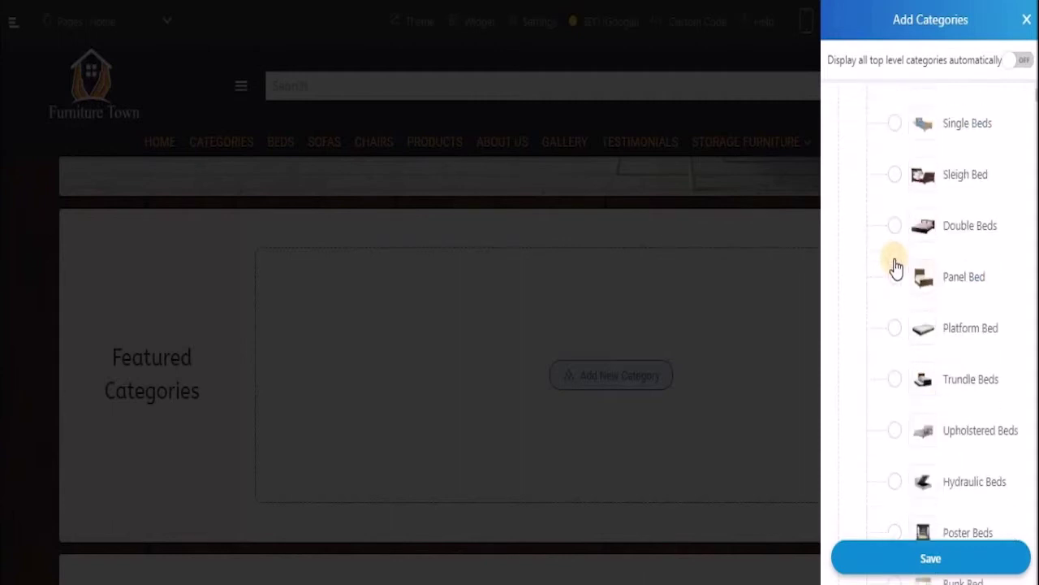
scroll(906, 397, down, 2)
scroll(904, 407, down, 2)
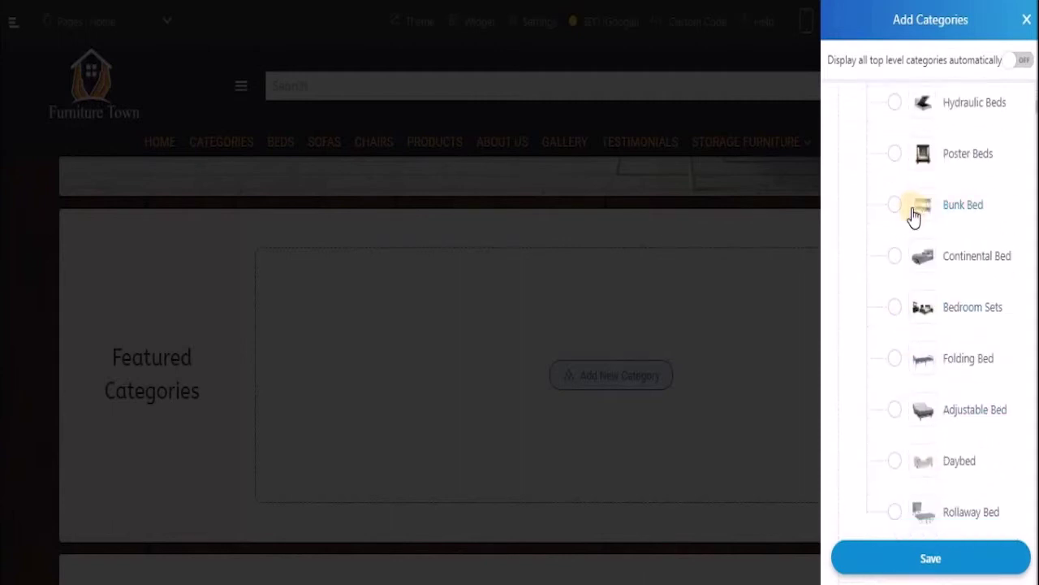
click(893, 156)
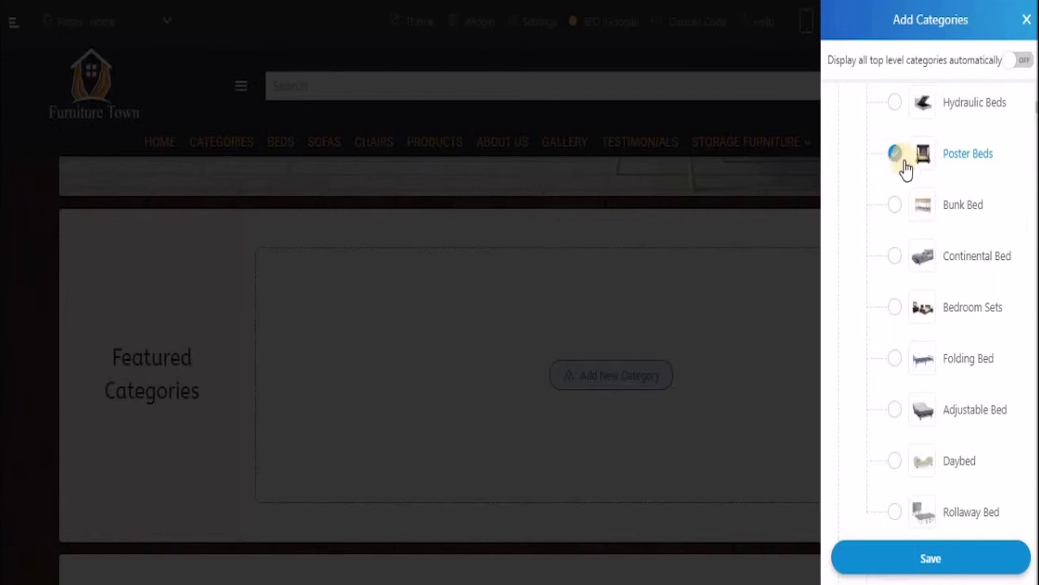
click(1021, 62)
click(945, 559)
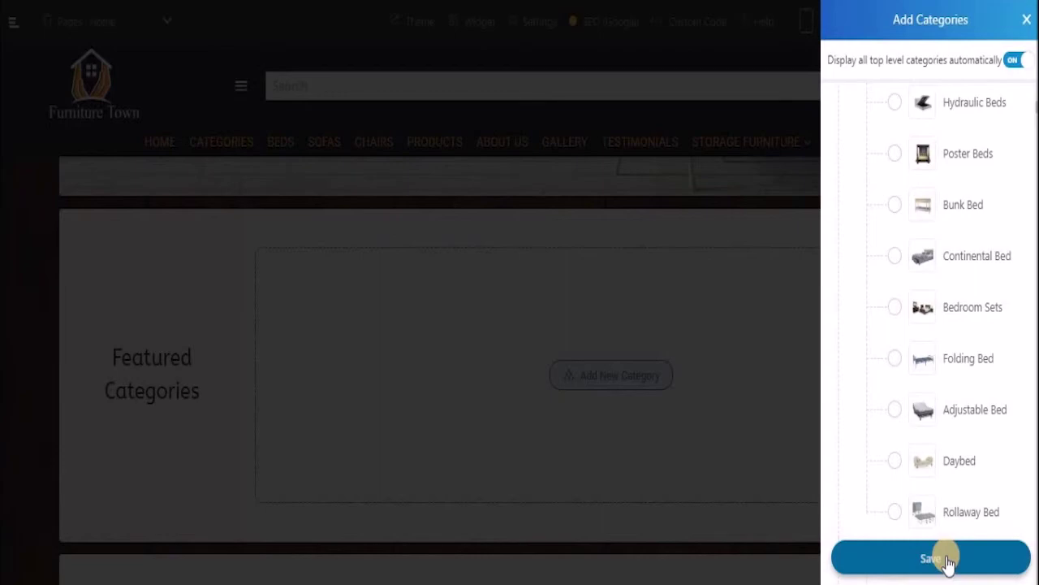
click(948, 559)
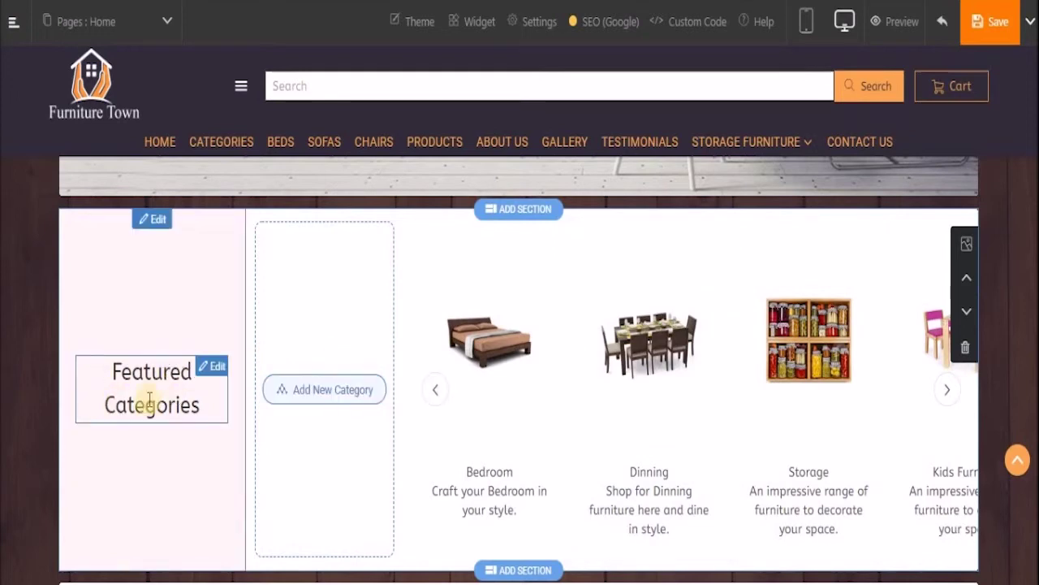
Step: Change the Featured Categories heading's font to Aclonica through Change Styling
click(206, 376)
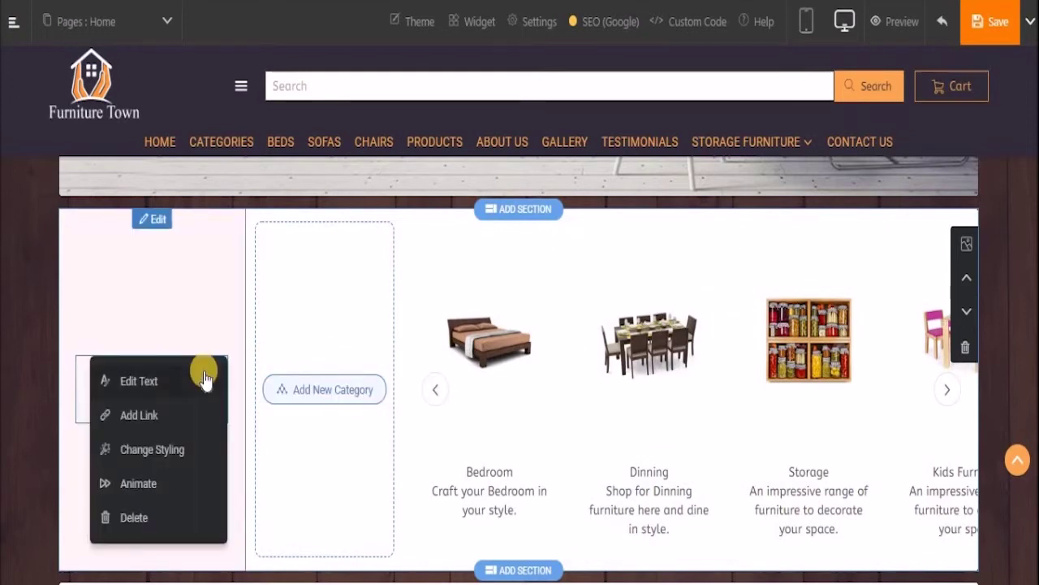
click(178, 453)
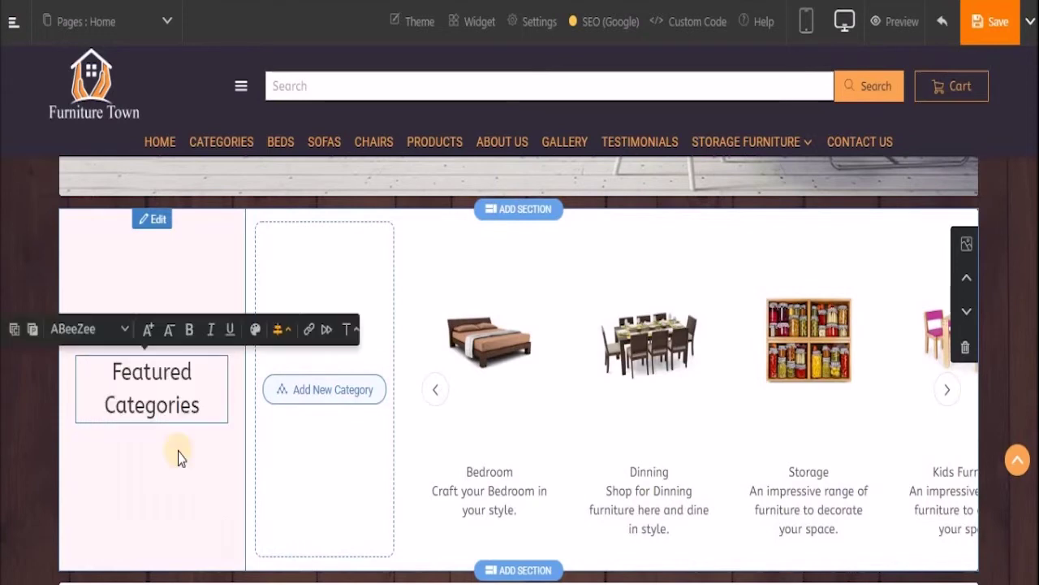
click(103, 328)
click(88, 471)
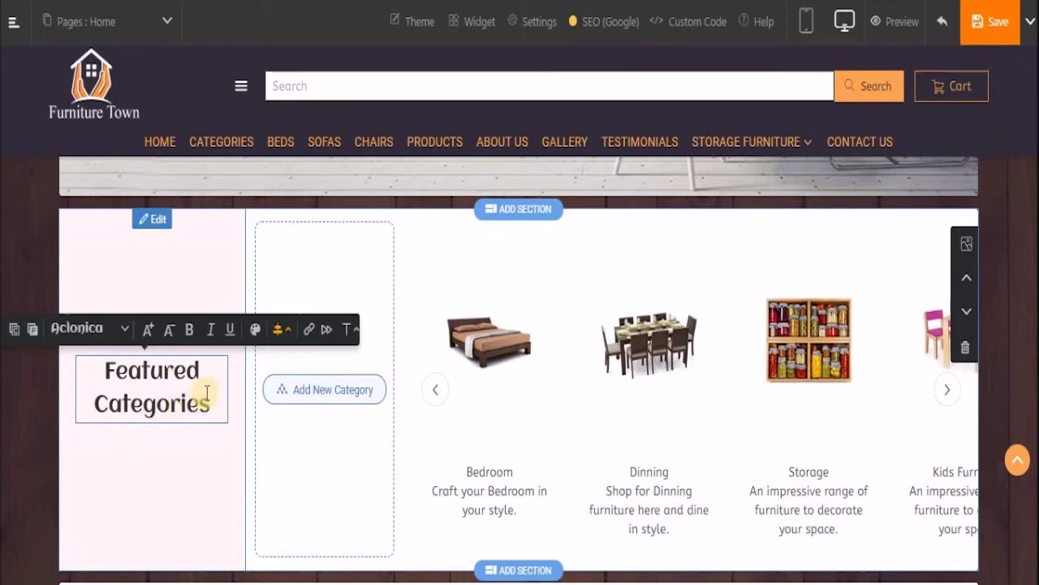
click(232, 459)
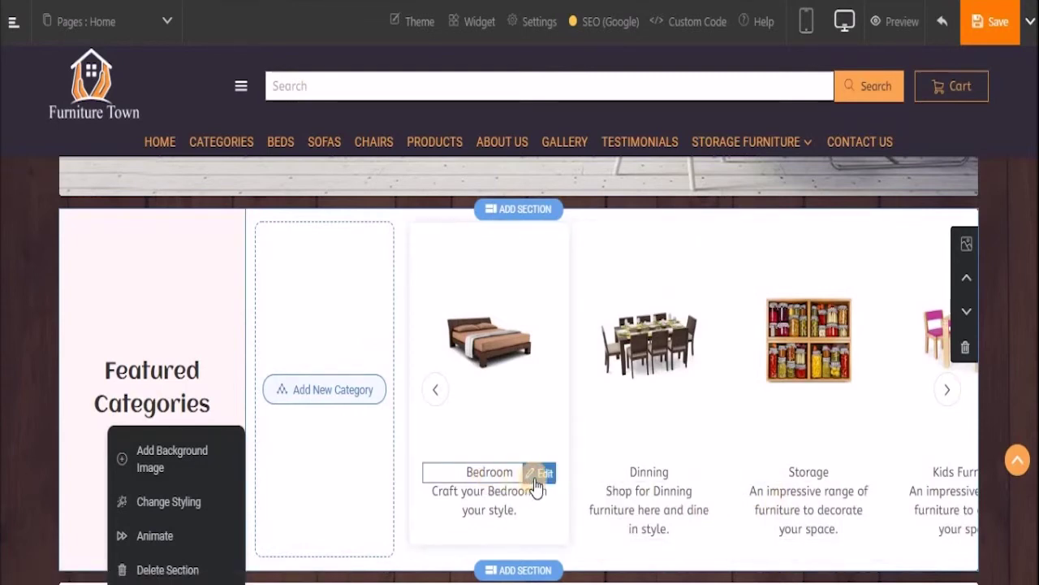
Step: Bold the carousel's category labels: Bedroom, Dinning, Storage and Kids Furniture
click(537, 475)
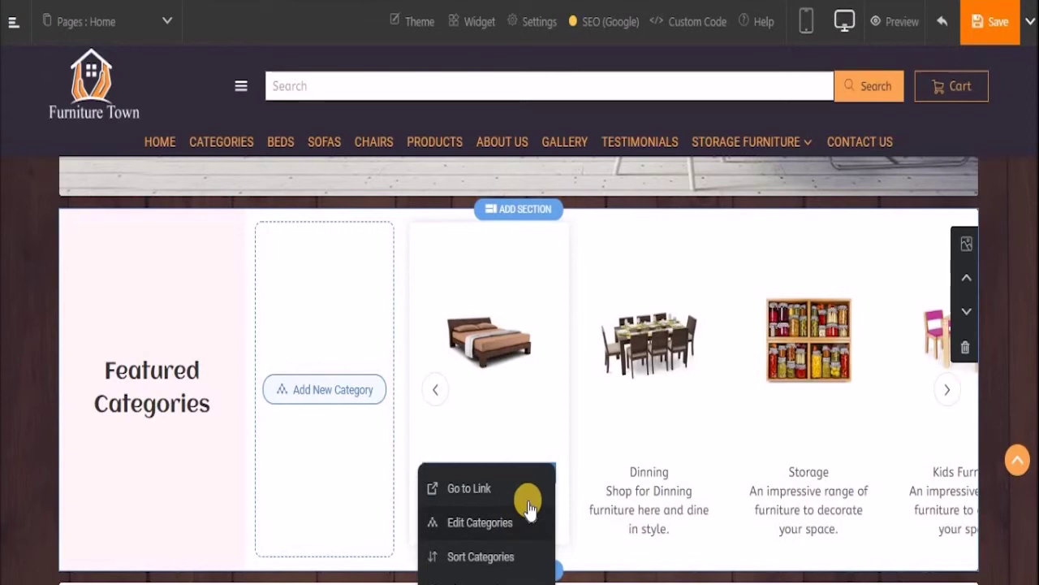
scroll(532, 479, down, 1)
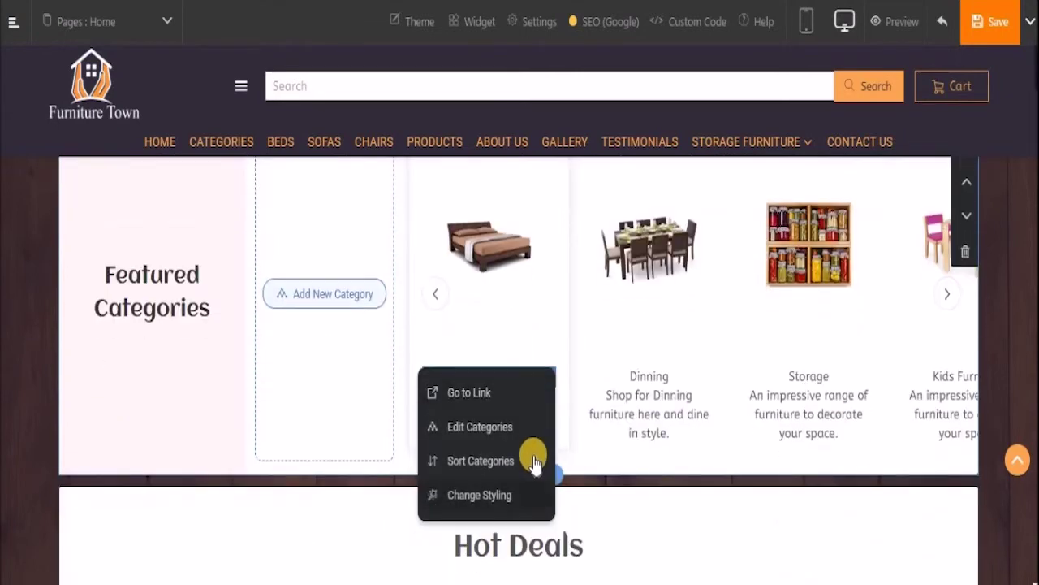
click(499, 495)
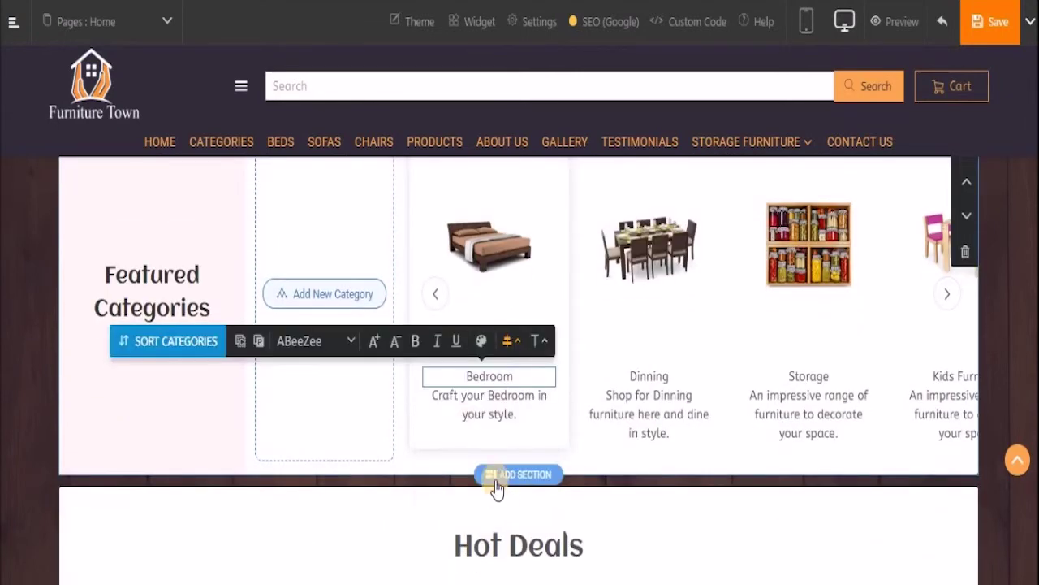
click(414, 342)
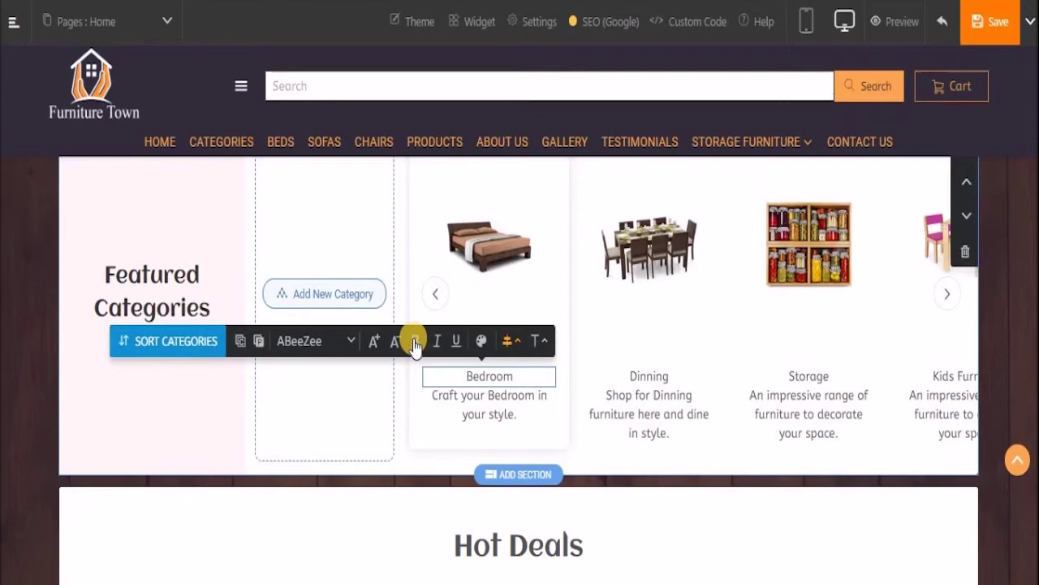
scroll(421, 411, up, 1)
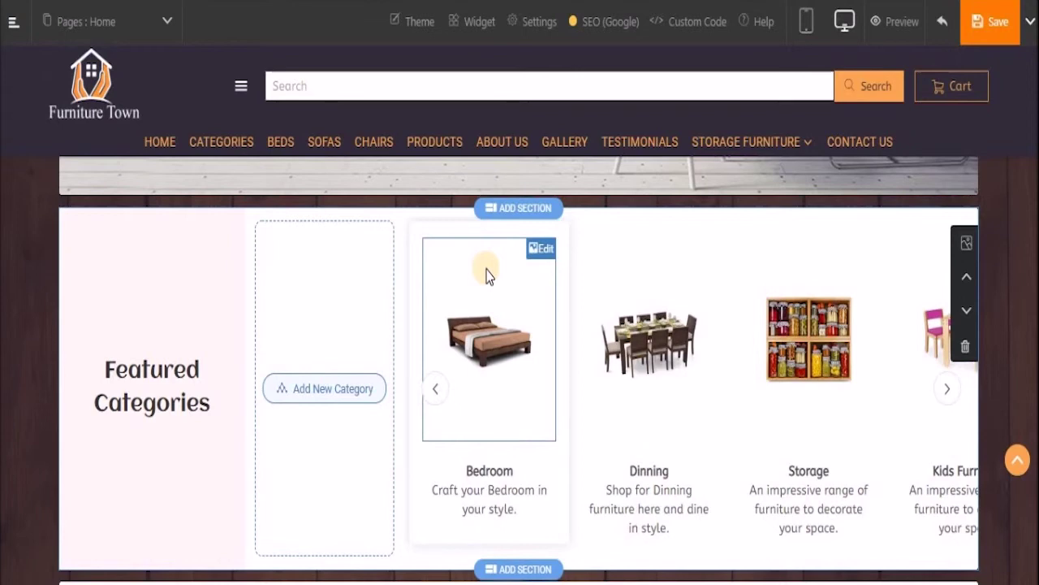
Step: Move the Featured Categories section down one position so it sits below Hot Deals
scroll(768, 359, down, 3)
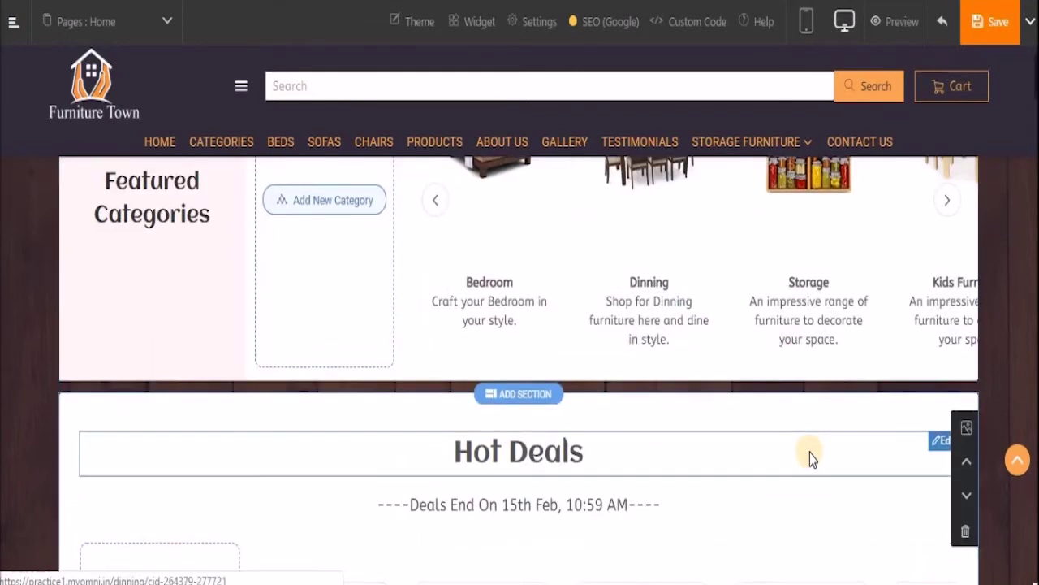
scroll(809, 454, up, 1)
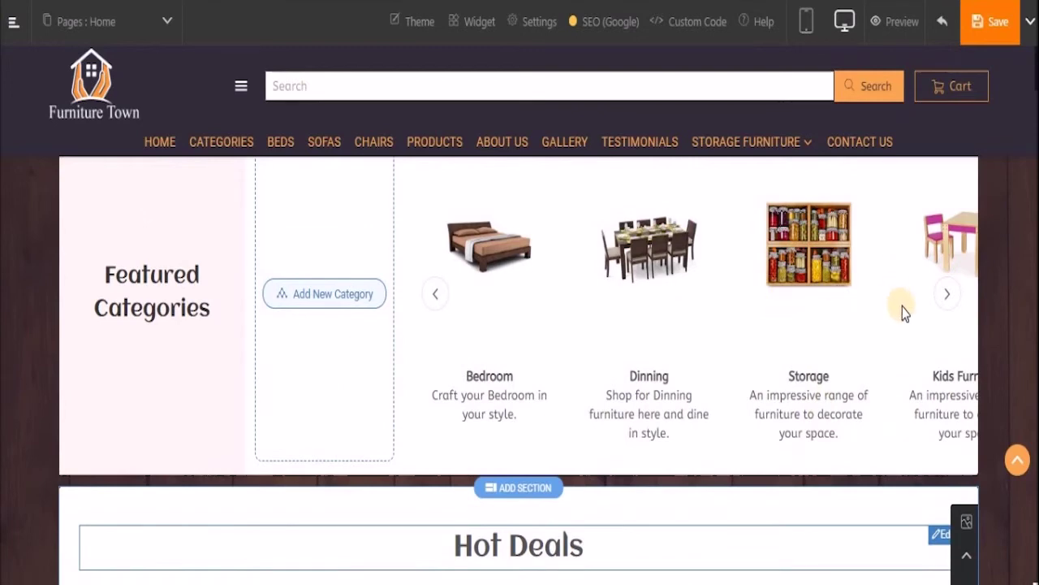
scroll(907, 313, up, 1)
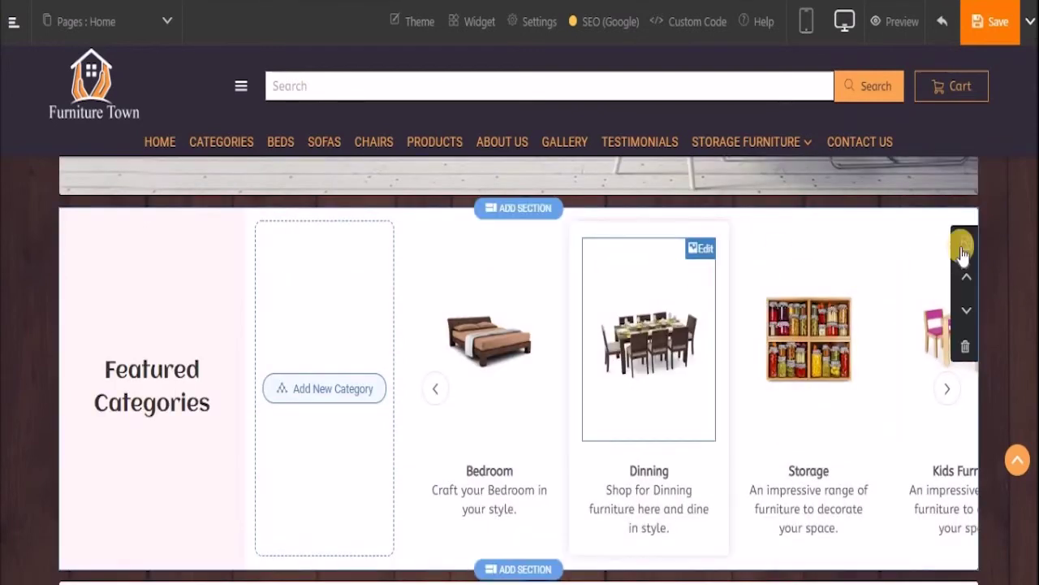
click(968, 245)
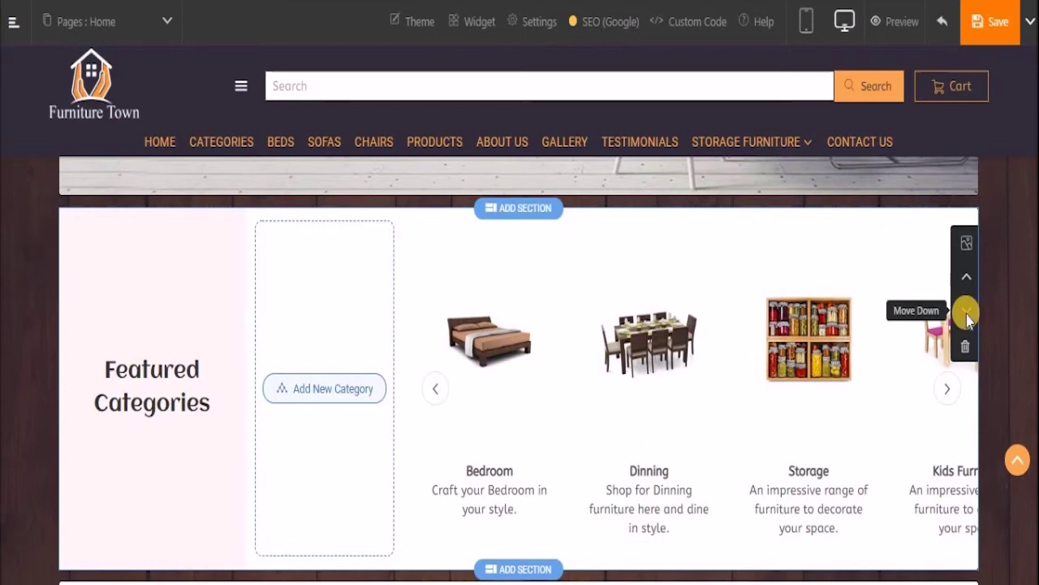
click(966, 312)
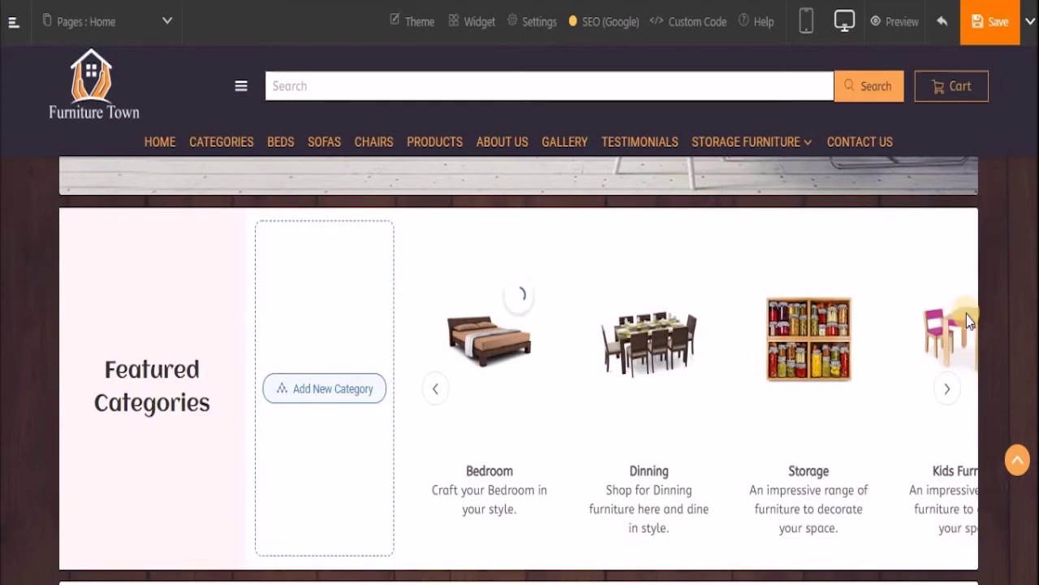
scroll(967, 313, up, 4)
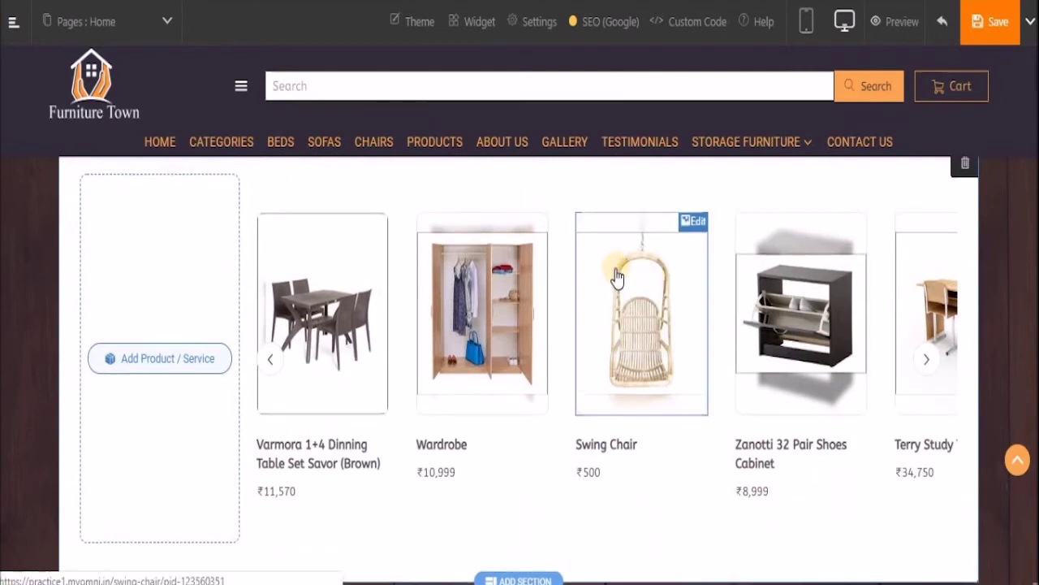
scroll(454, 243, up, 1)
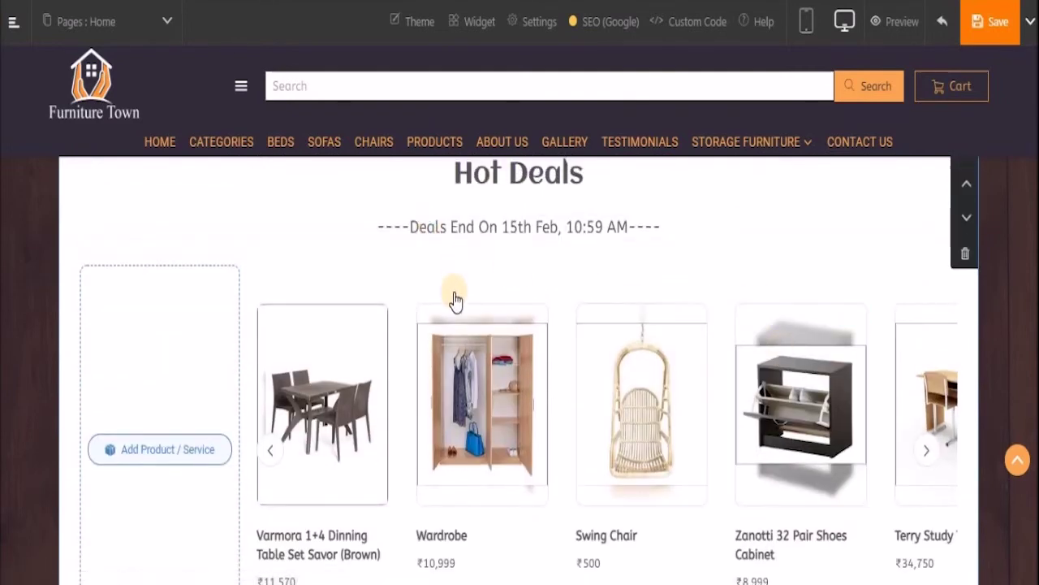
scroll(778, 380, down, 3)
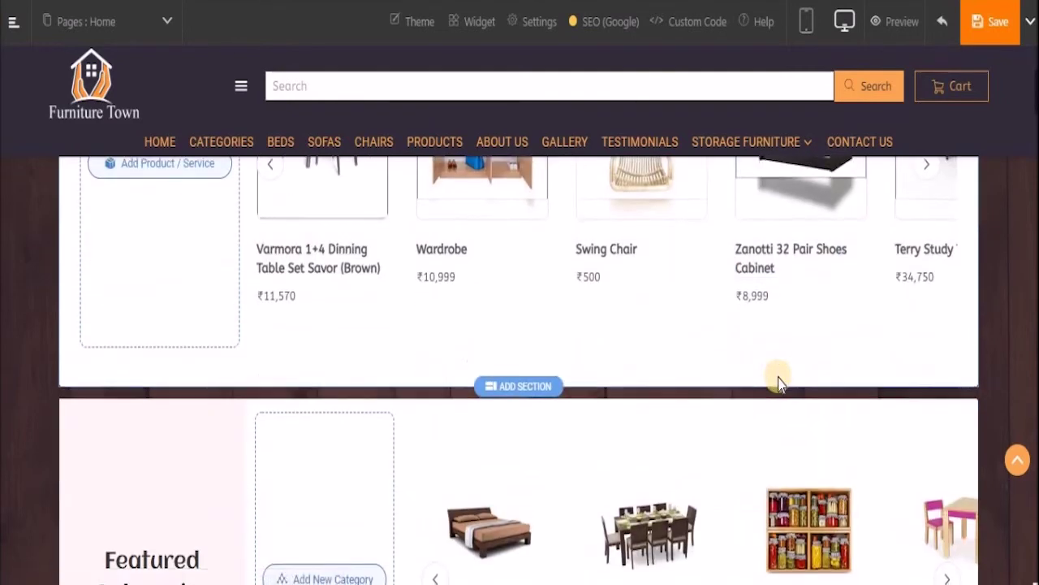
scroll(778, 381, down, 2)
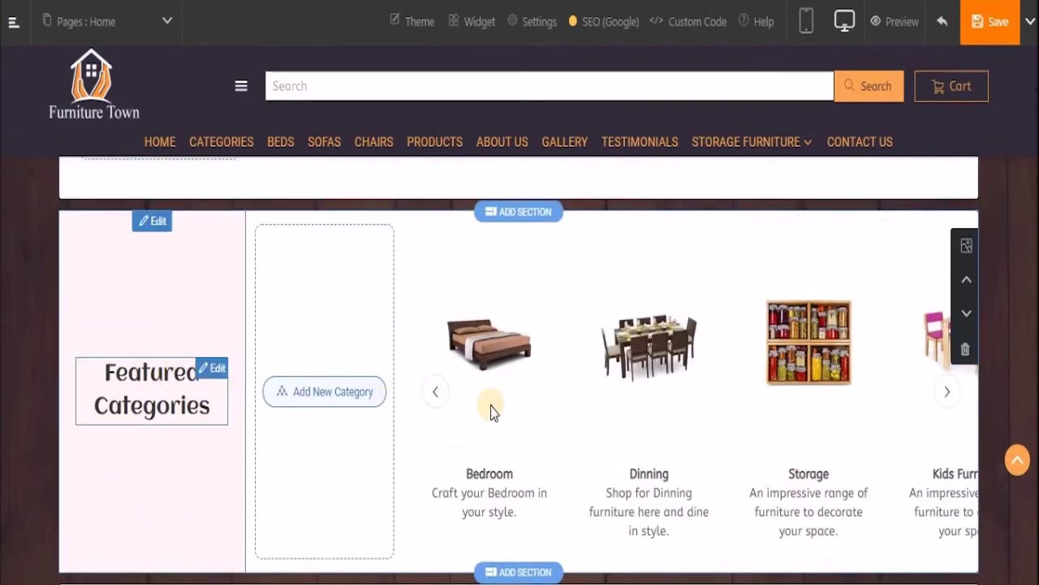
scroll(1022, 258, up, 5)
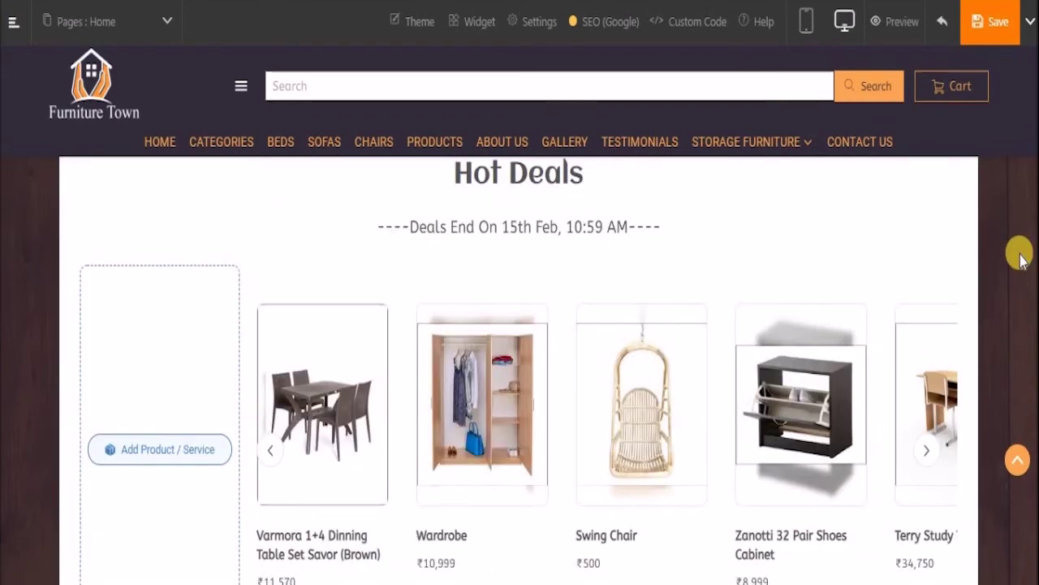
scroll(1022, 258, down, 3)
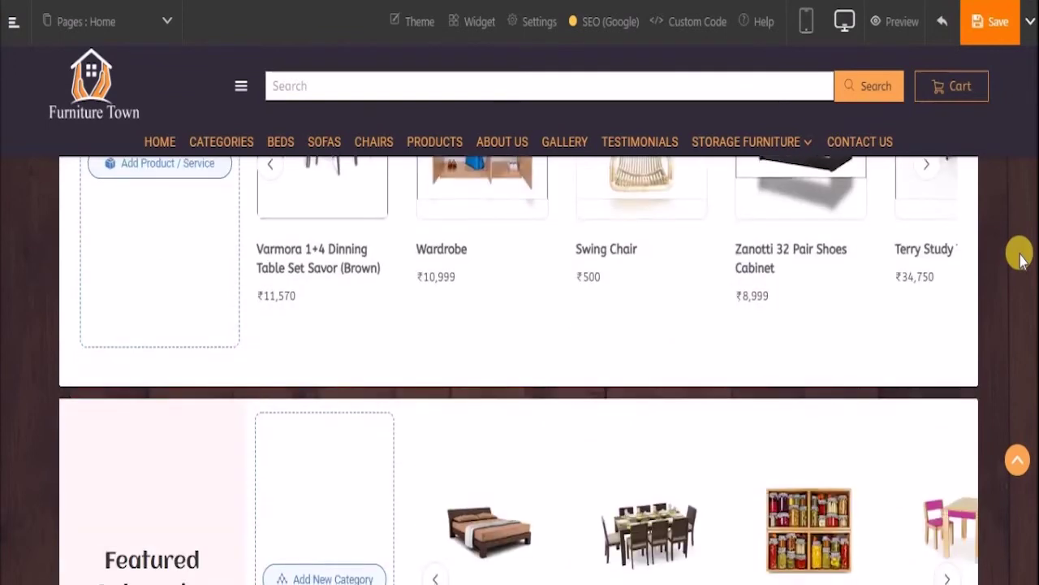
Step: Save the homepage and confirm publishing the changes to the website
scroll(1022, 258, down, 1)
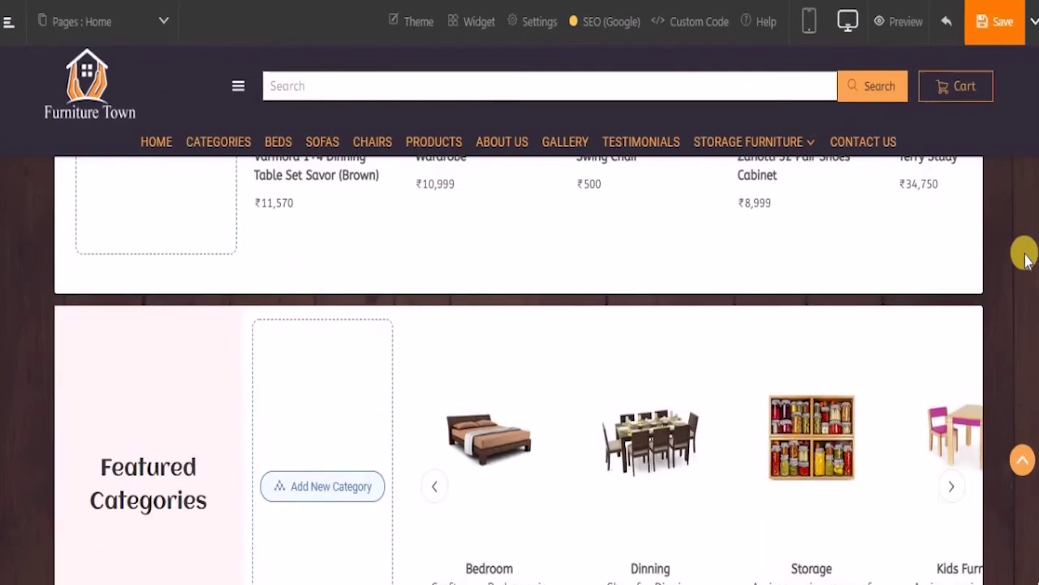
click(996, 32)
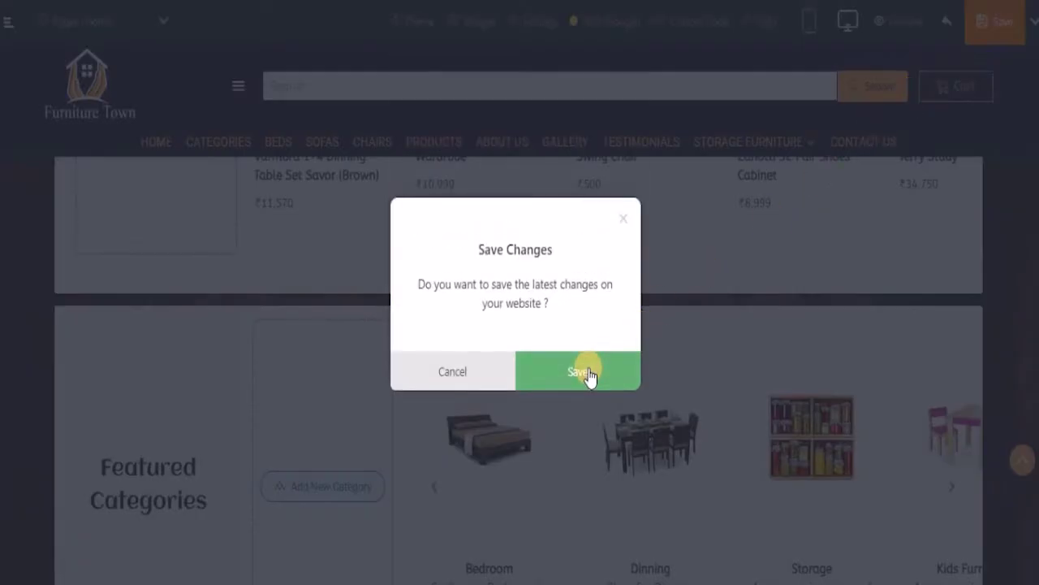
click(587, 373)
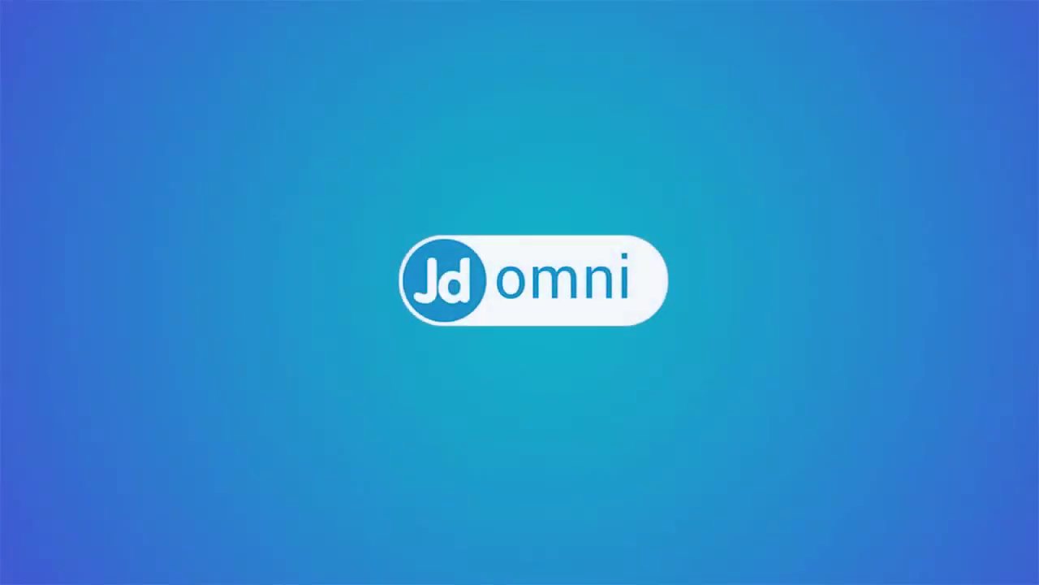